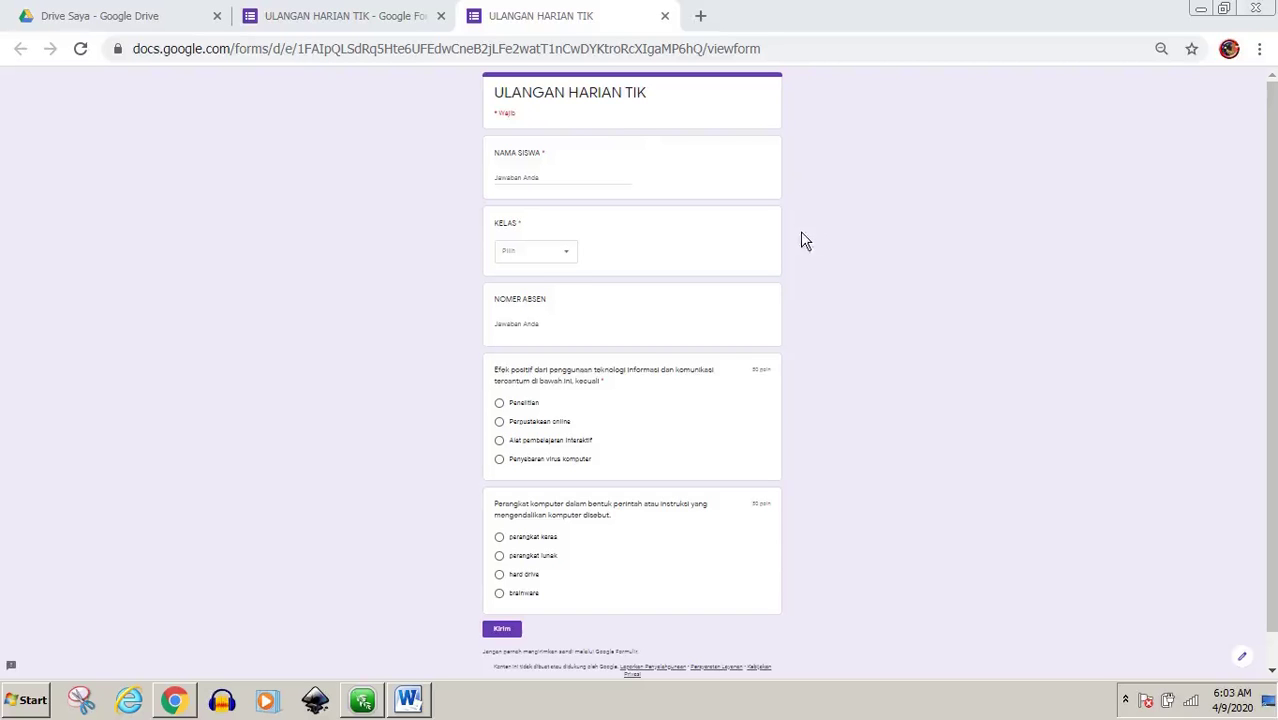
Close the quiz preview, then zoom and scroll to review the two 50-point questions
left_click(664, 17)
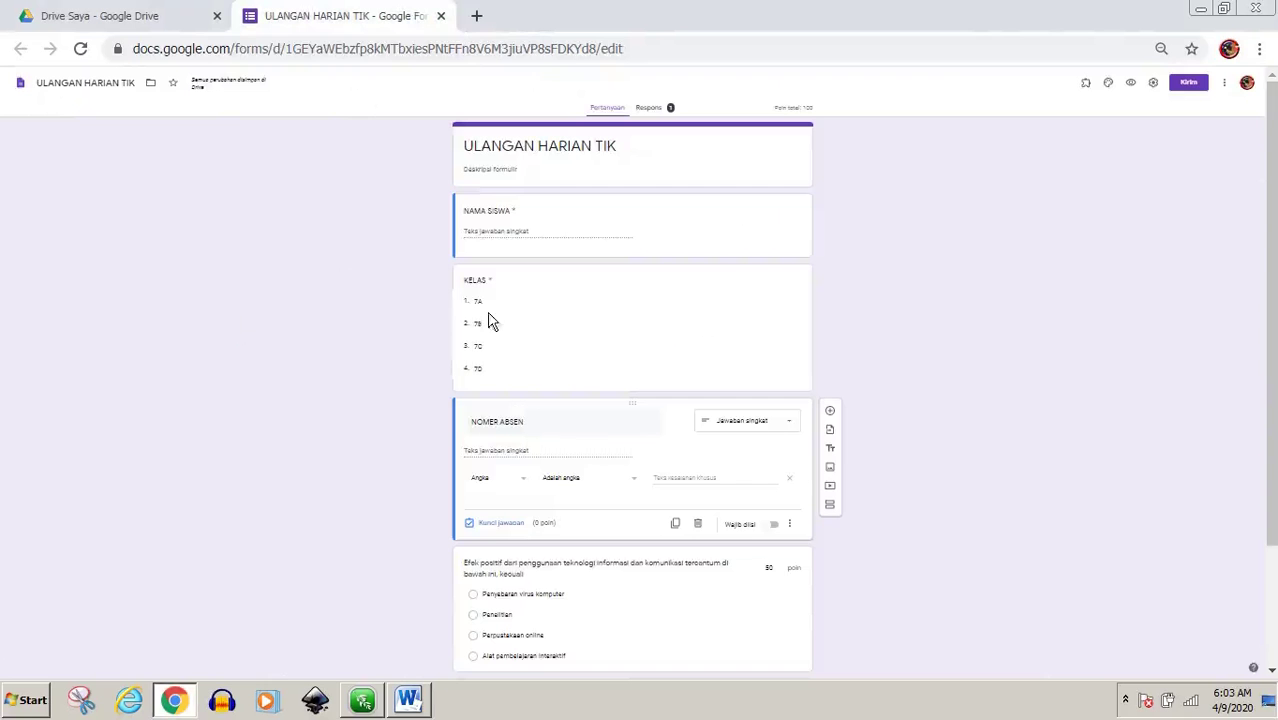
scroll(740, 329, "up", 6)
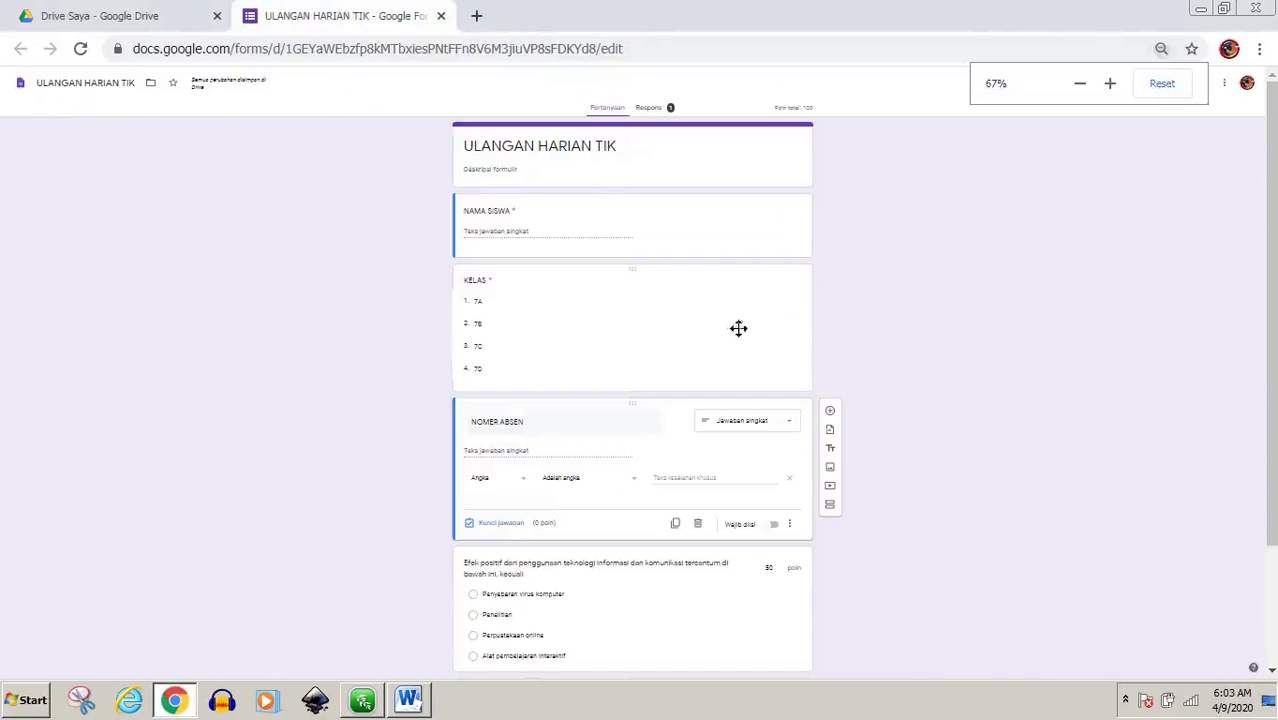
scroll(740, 331, "up", 1)
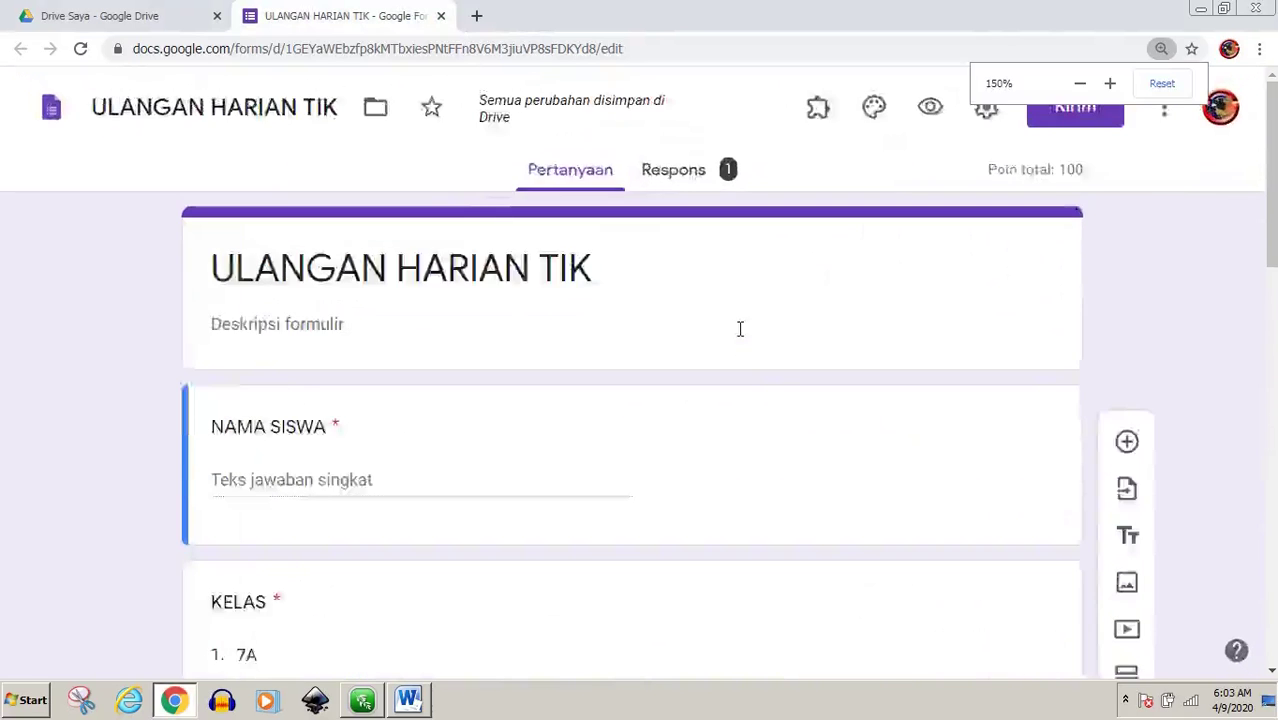
scroll(642, 308, "down", 7)
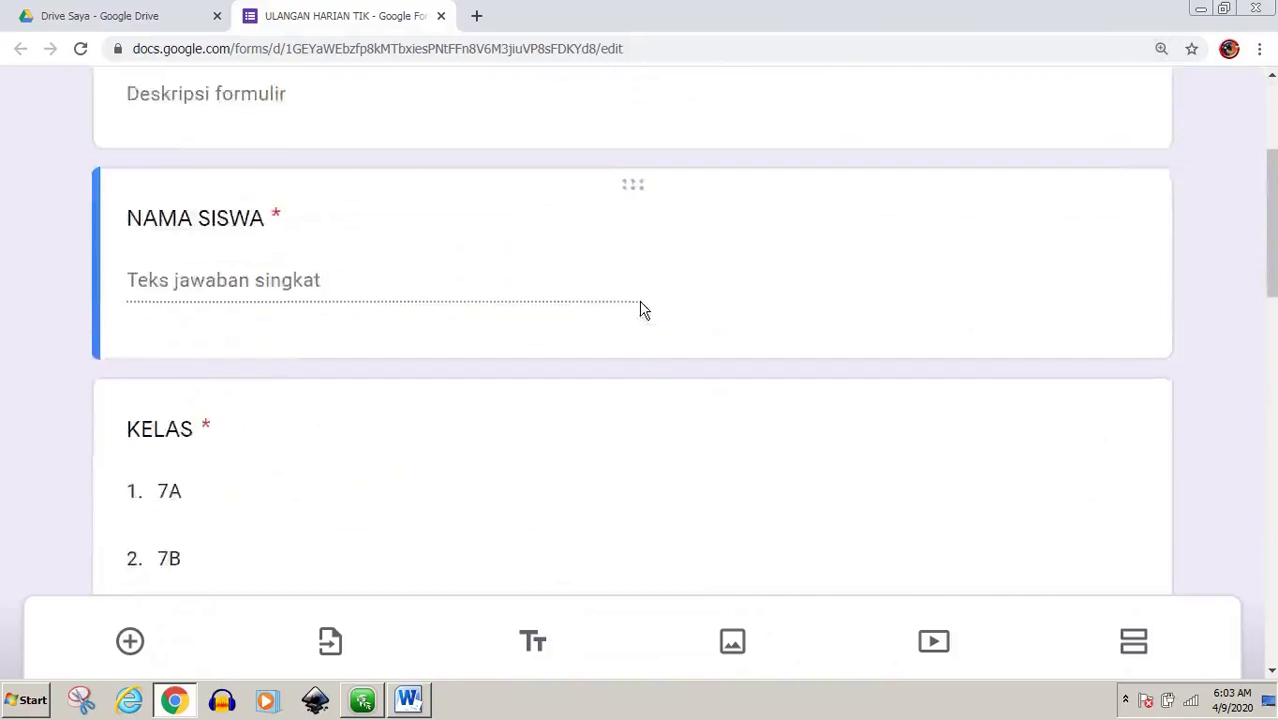
scroll(642, 315, "down", 3)
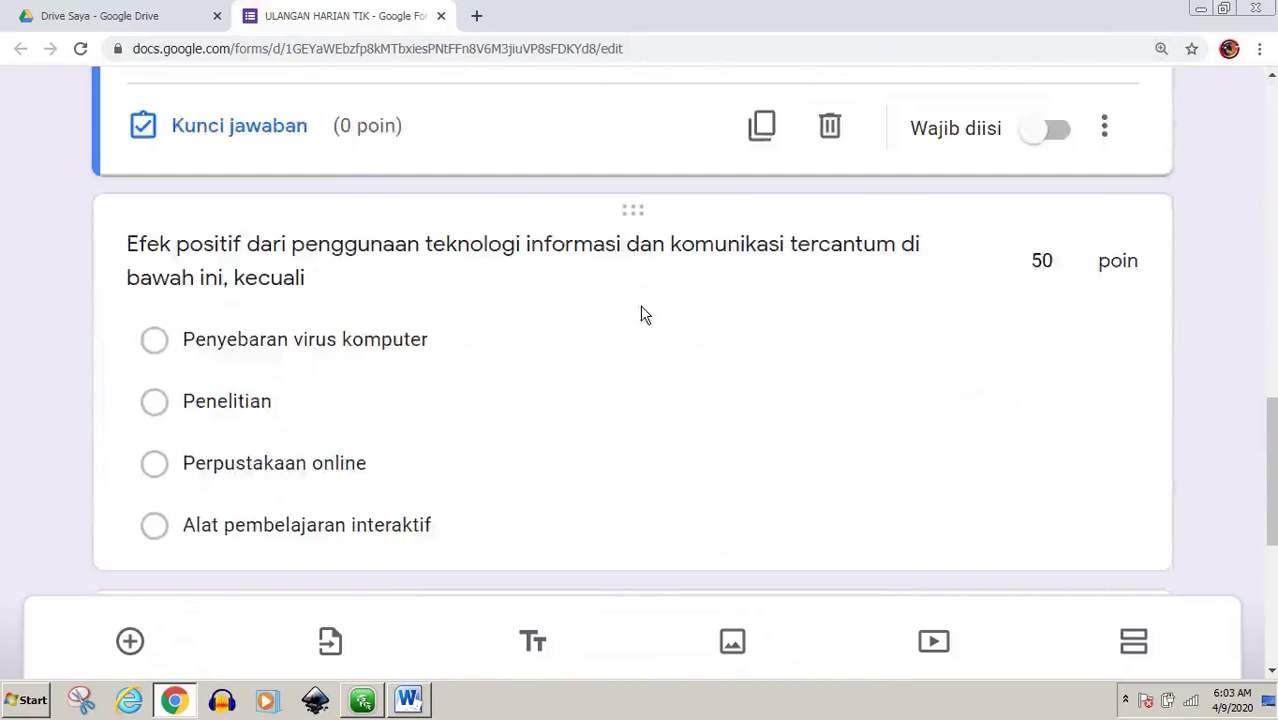
scroll(648, 320, "up", 2)
scroll(650, 328, "up", 6)
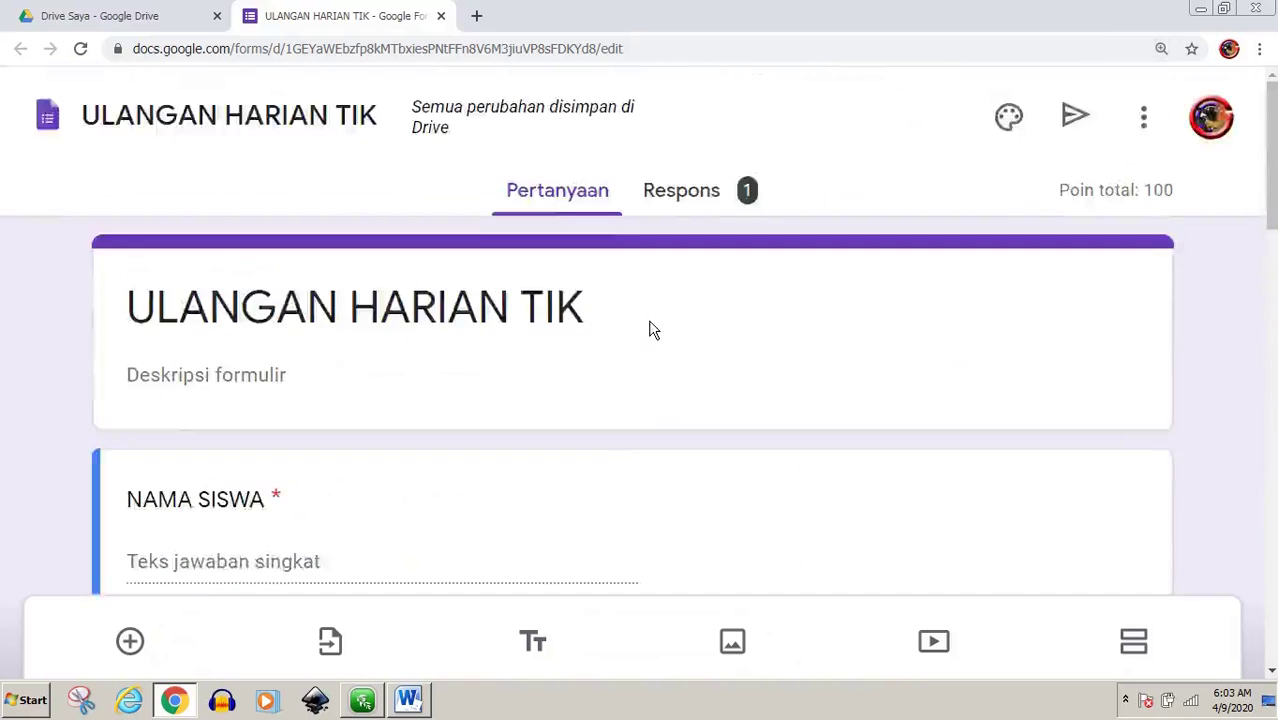
scroll(652, 329, "down", 7)
scroll(659, 332, "down", 10)
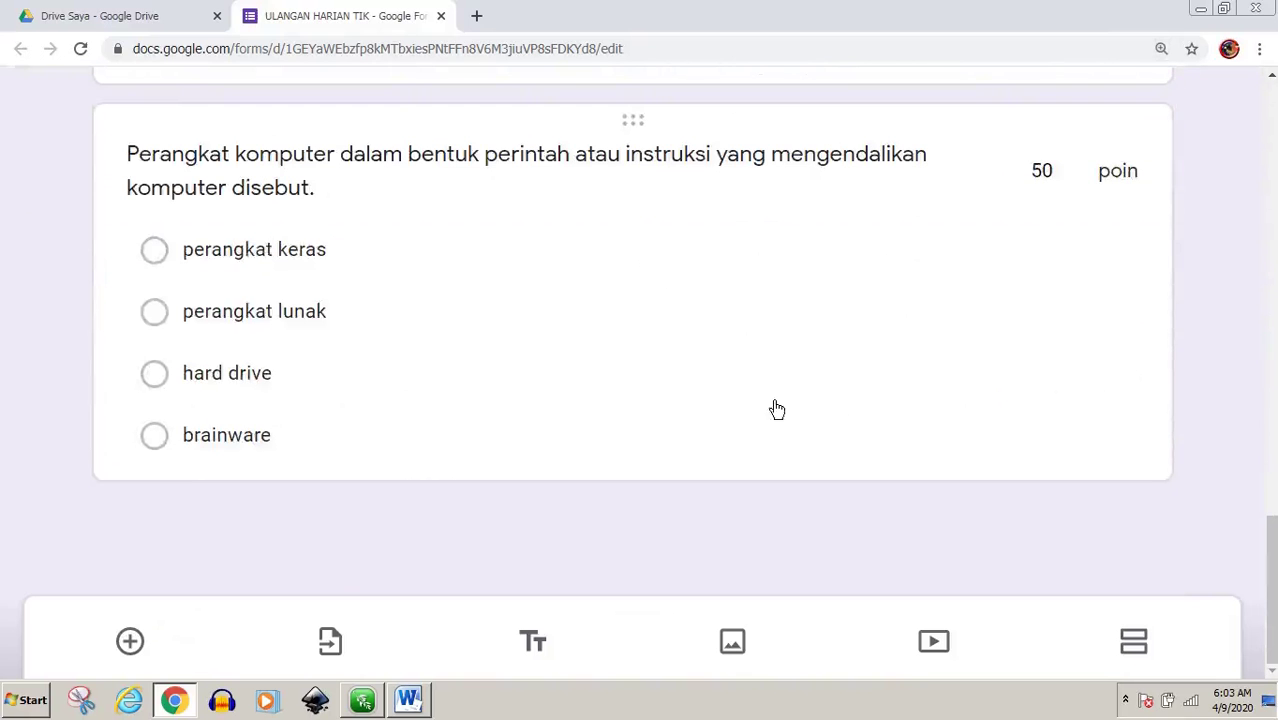
key("ctrl+minus")
key("ctrl+minus")
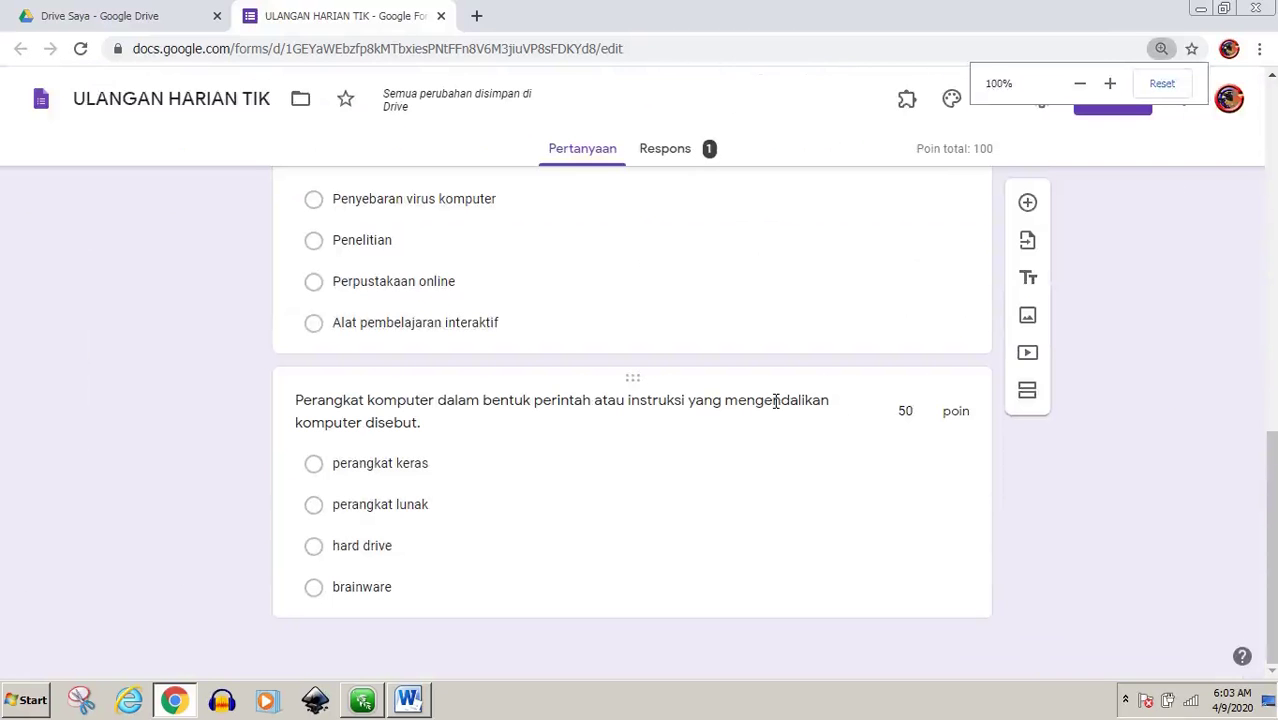
Add a short-answer question titled PASSWORD/TOKEN after the NOMER ABSEN question
left_click(1027, 203)
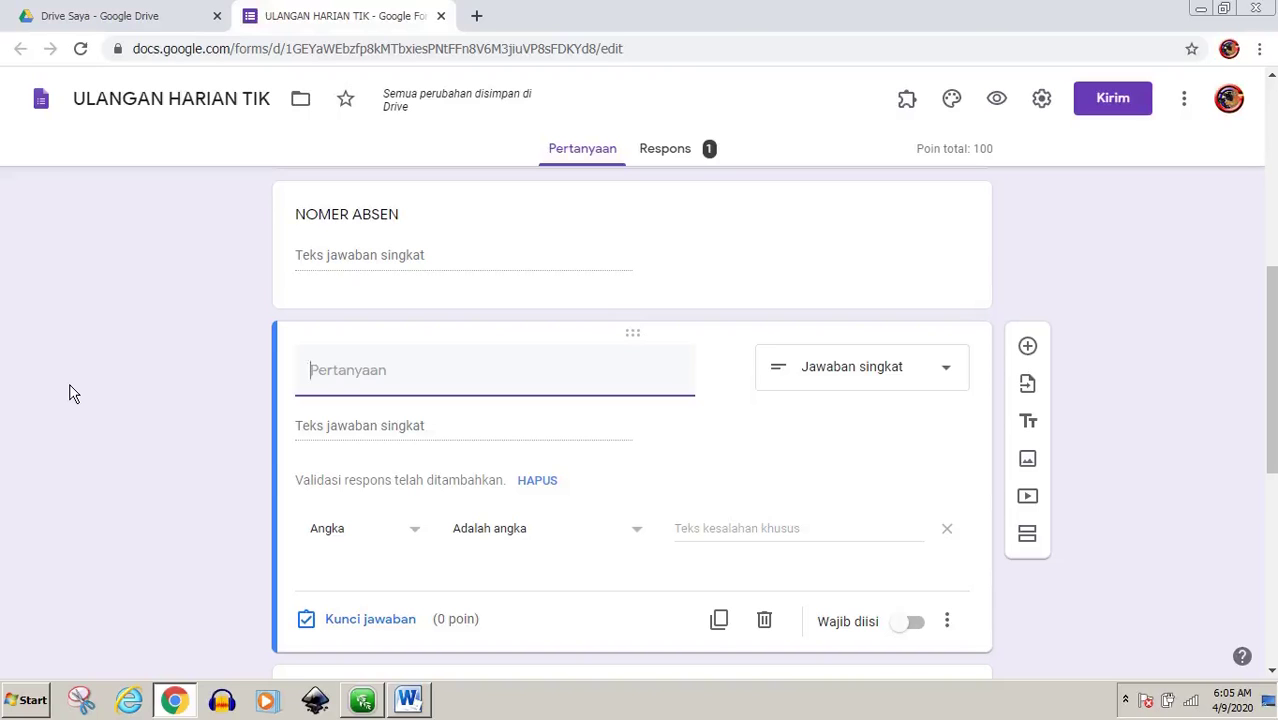
type("PASSWORD")
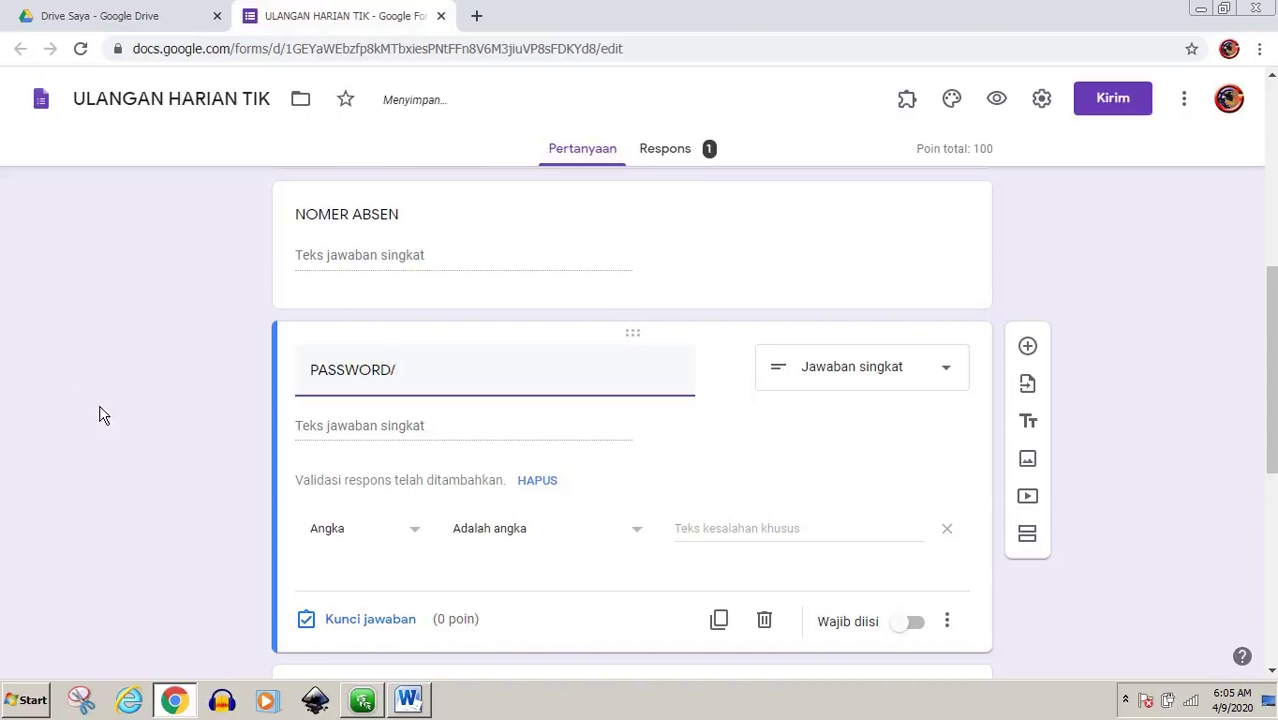
type("/TO")
key("BackSpace")
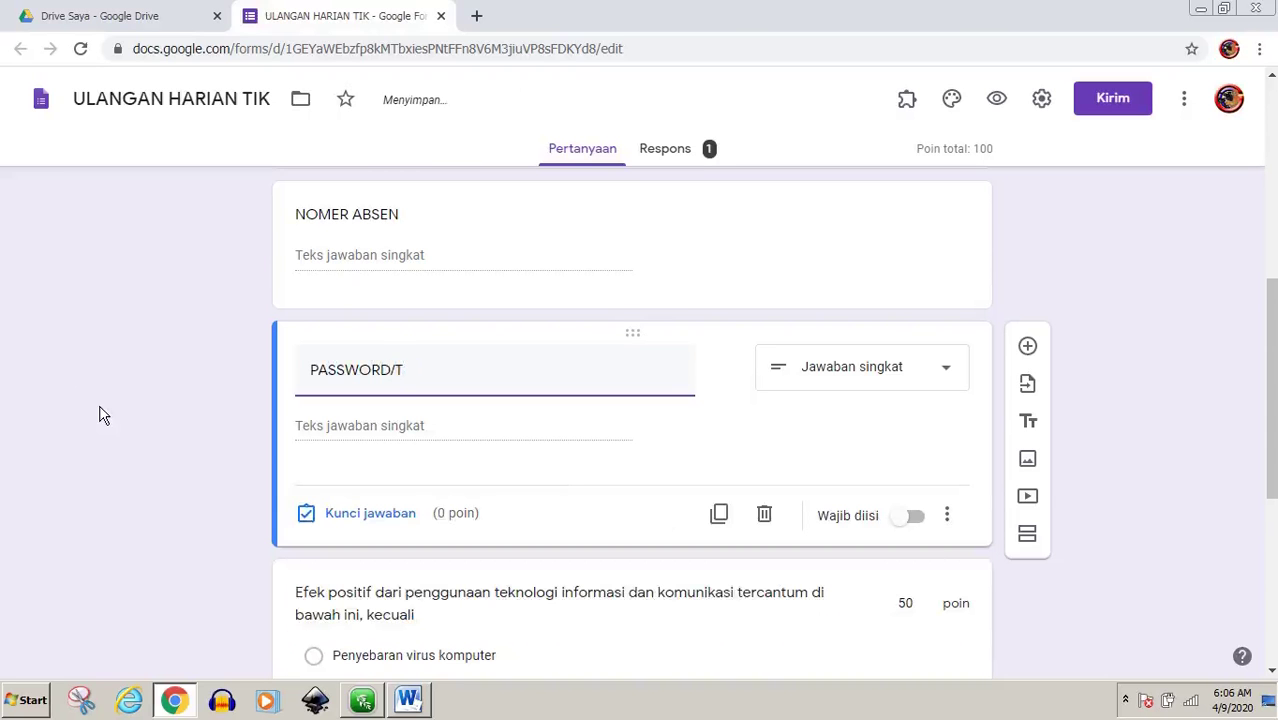
type("O")
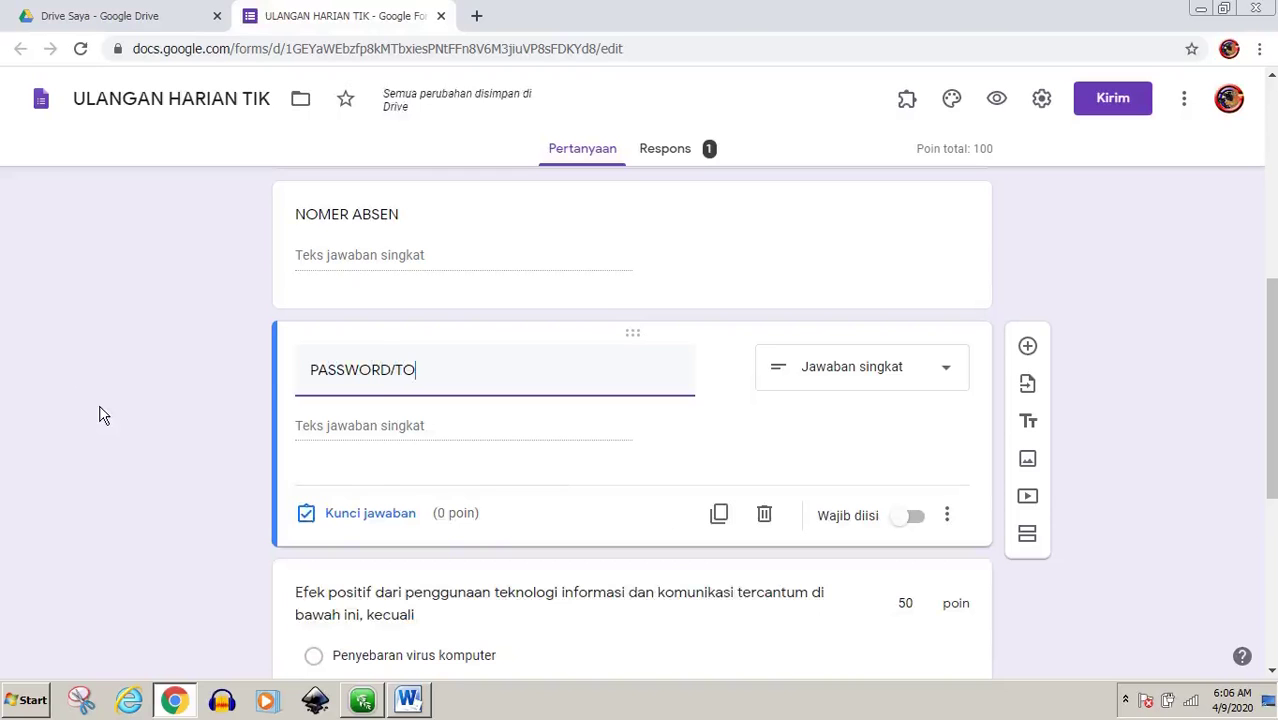
type("KE")
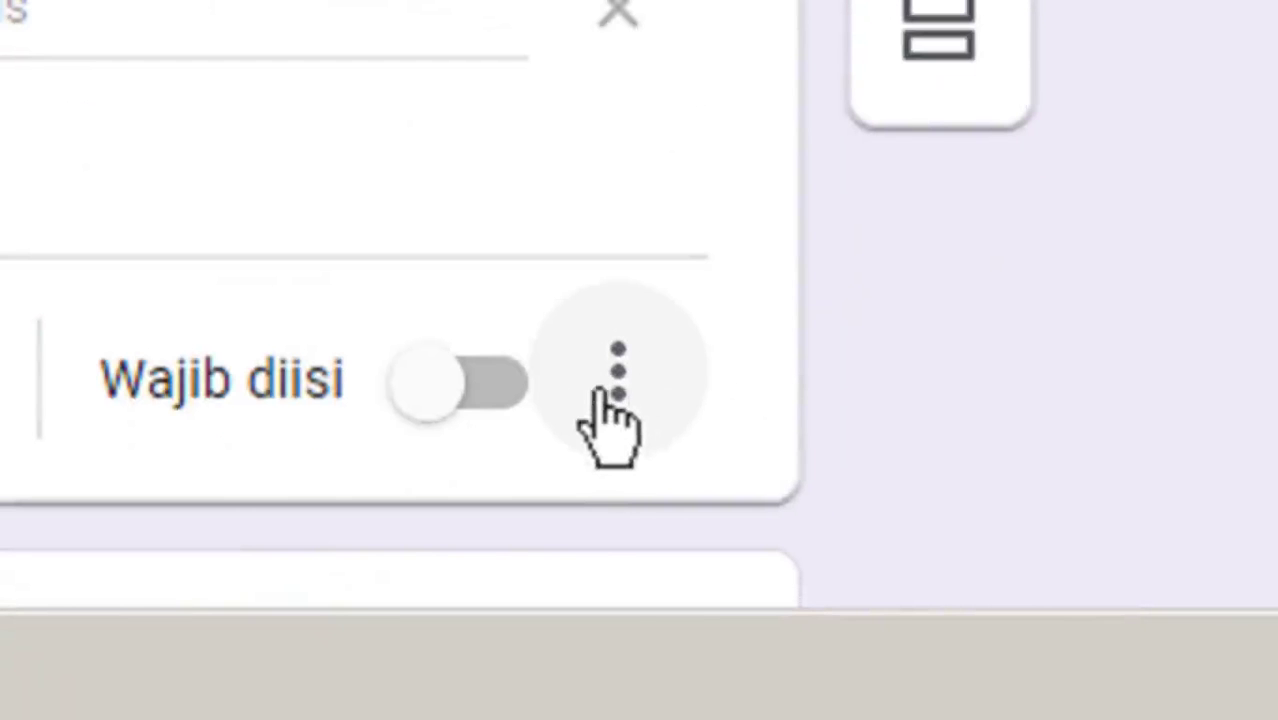
Enable Validasi respons on the PASSWORD/TOKEN question from its extra-options menu
left_click(616, 380)
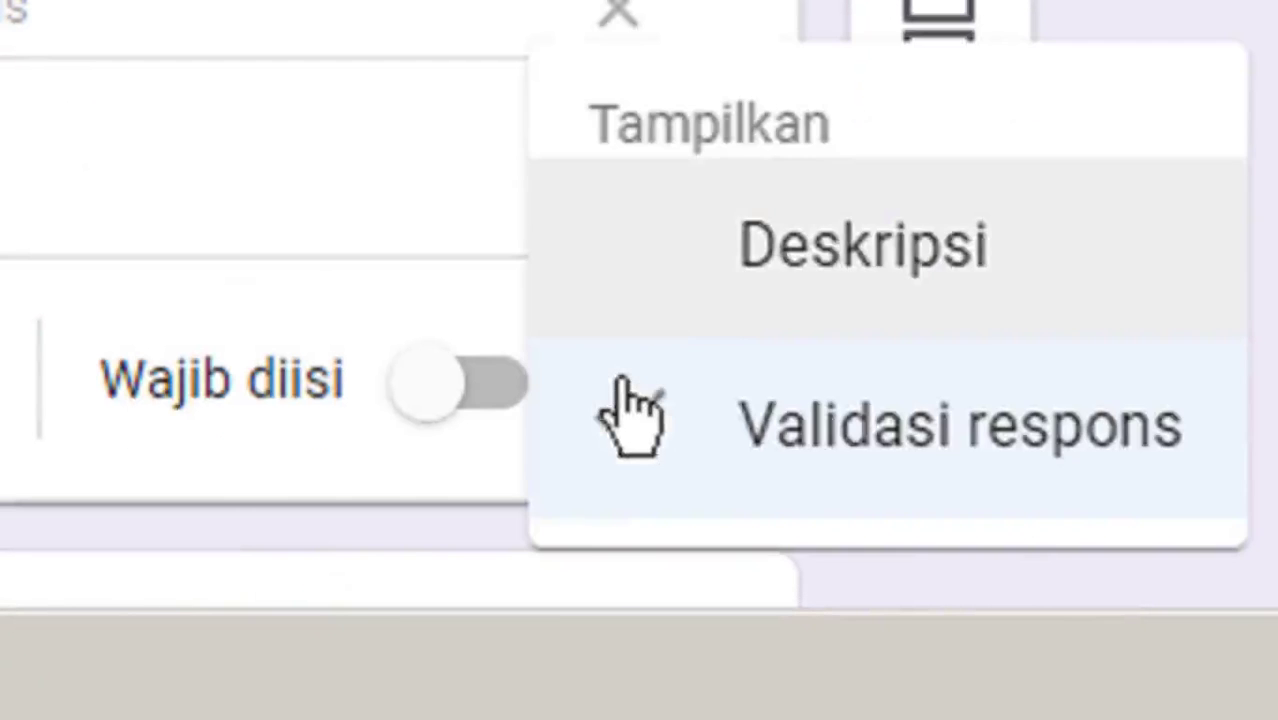
left_click(662, 432)
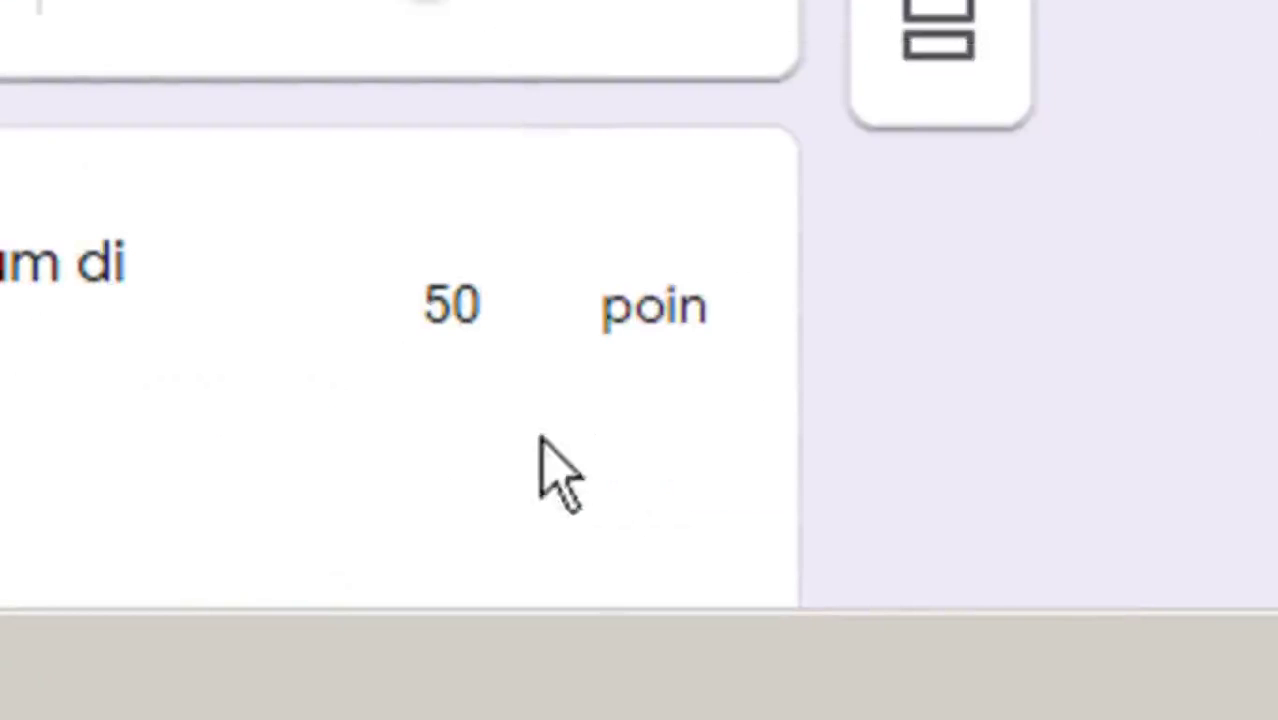
scroll(600, 200, "up", 3)
left_click(619, 258)
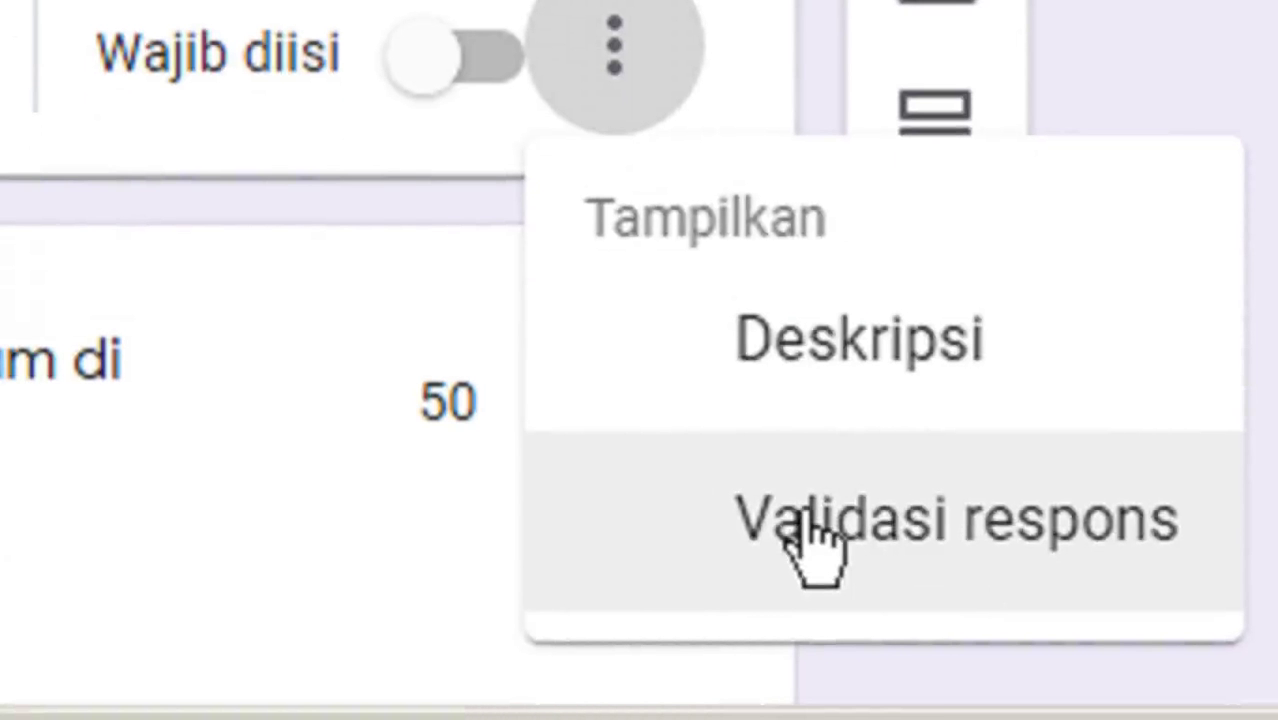
left_click(817, 544)
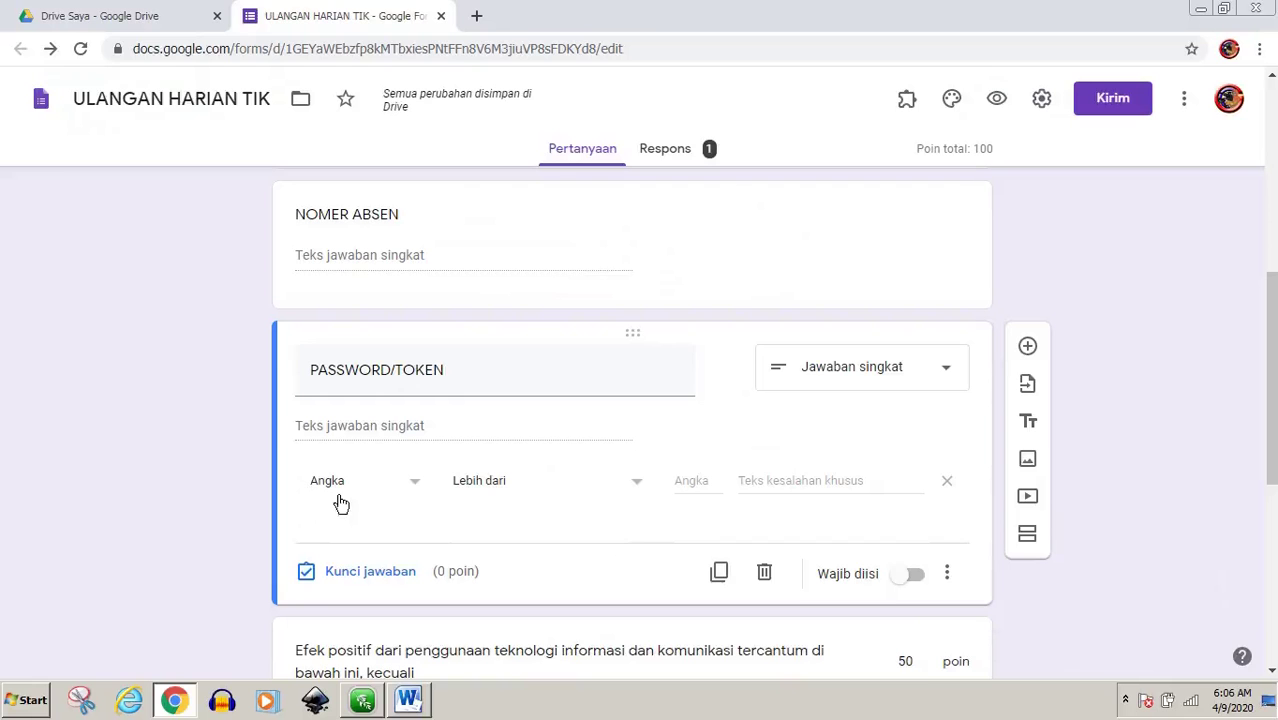
left_click(416, 489)
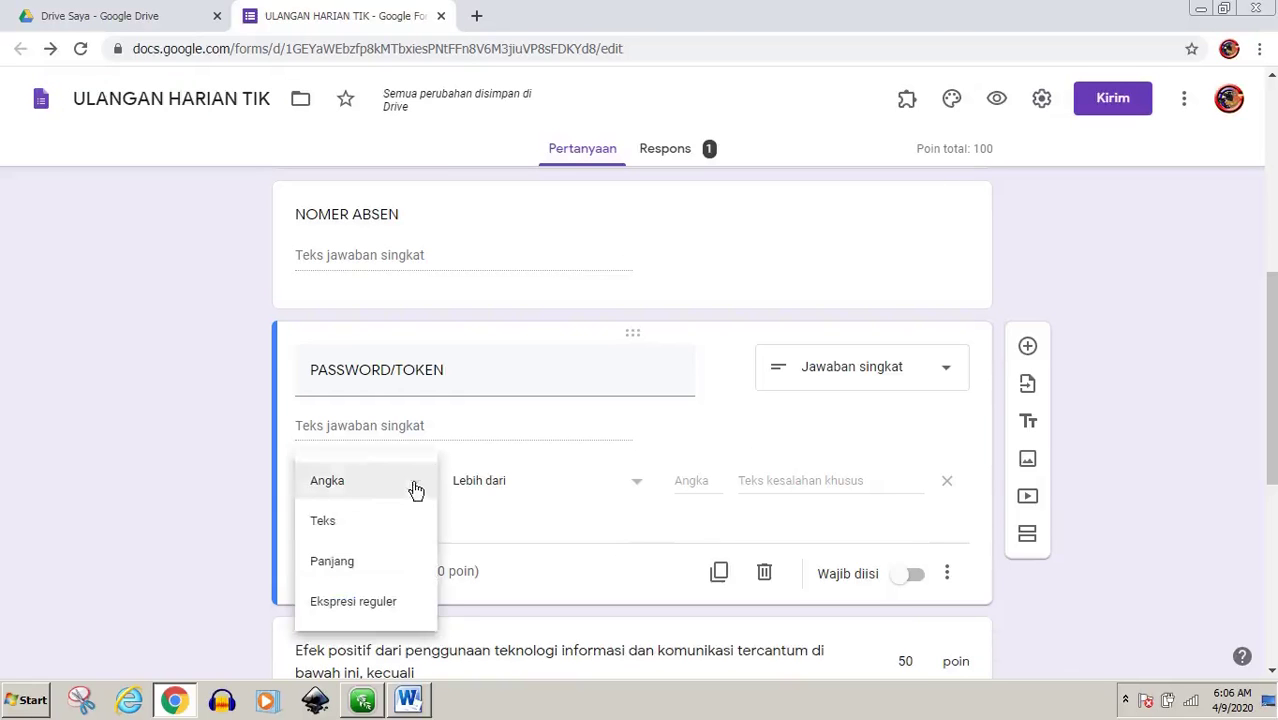
left_click(329, 532)
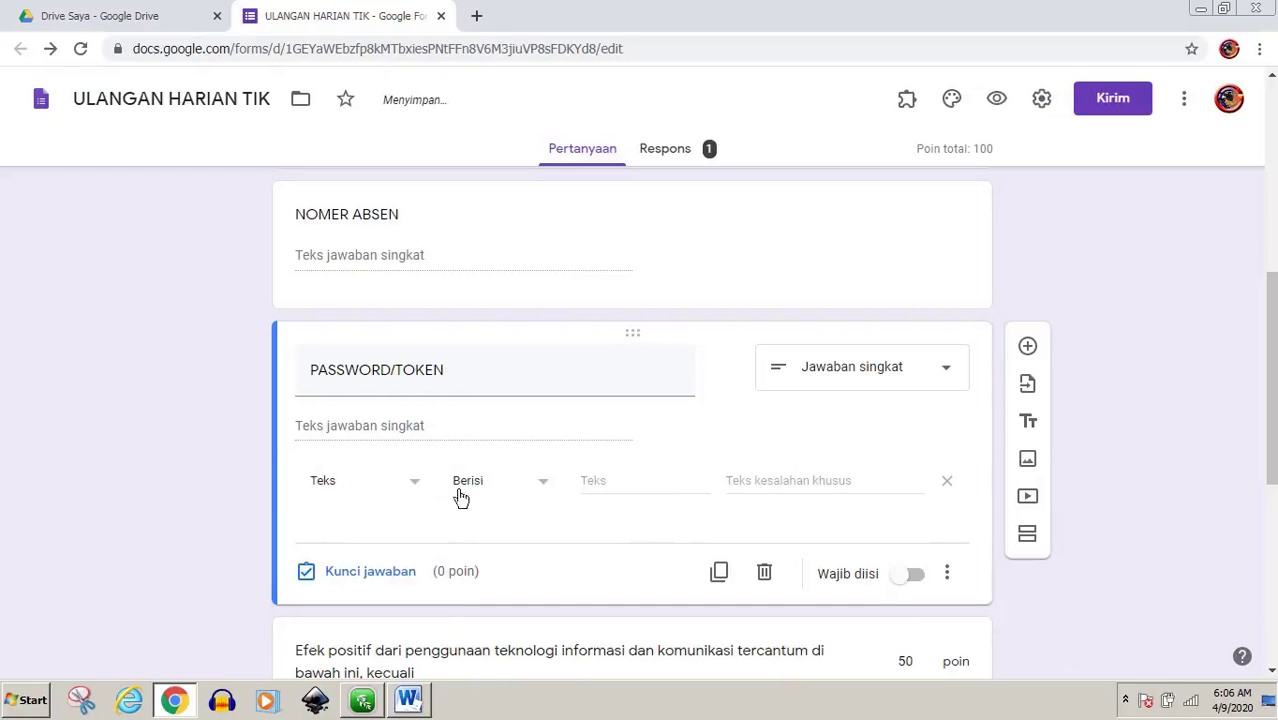
left_click(541, 487)
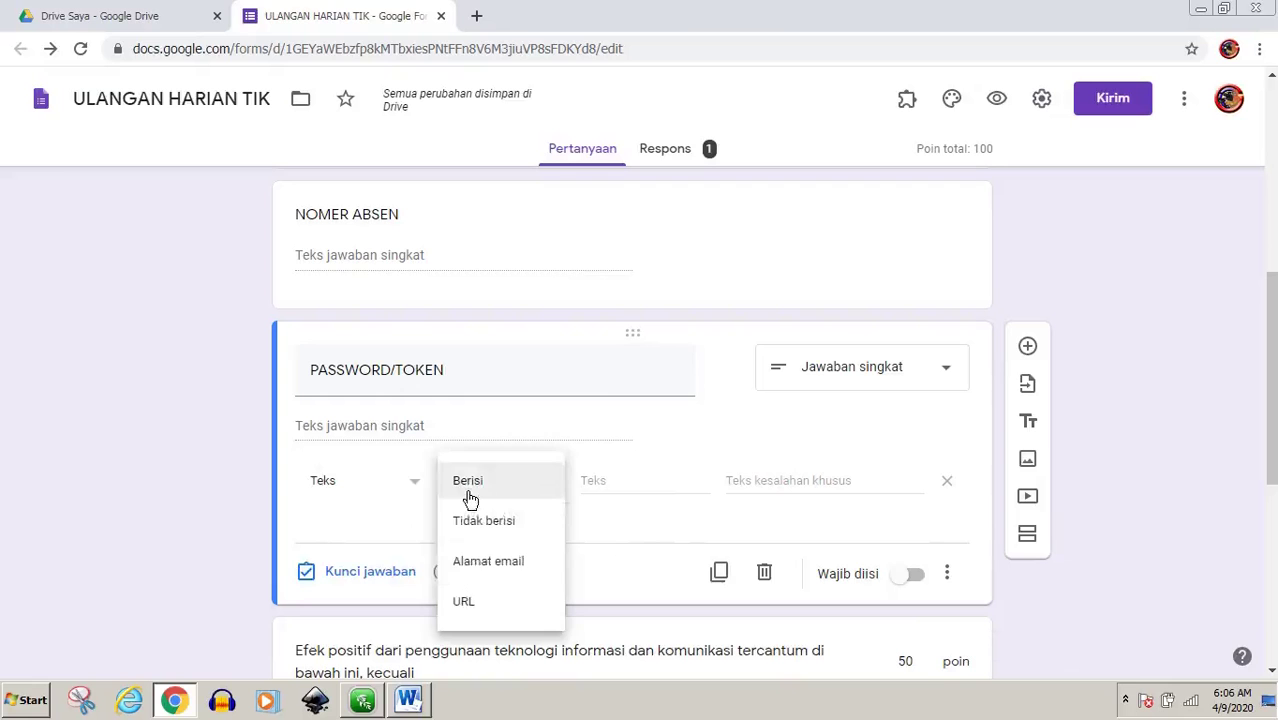
left_click(470, 490)
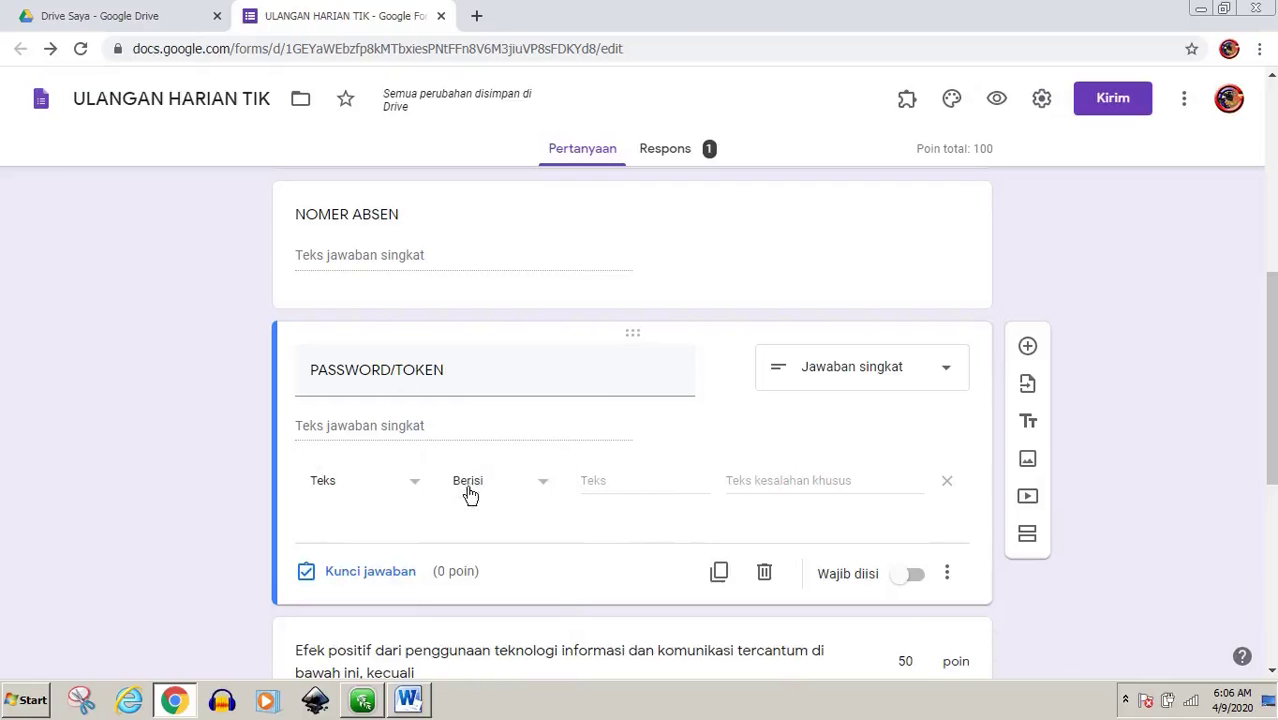
left_click(597, 481)
type("111AAA")
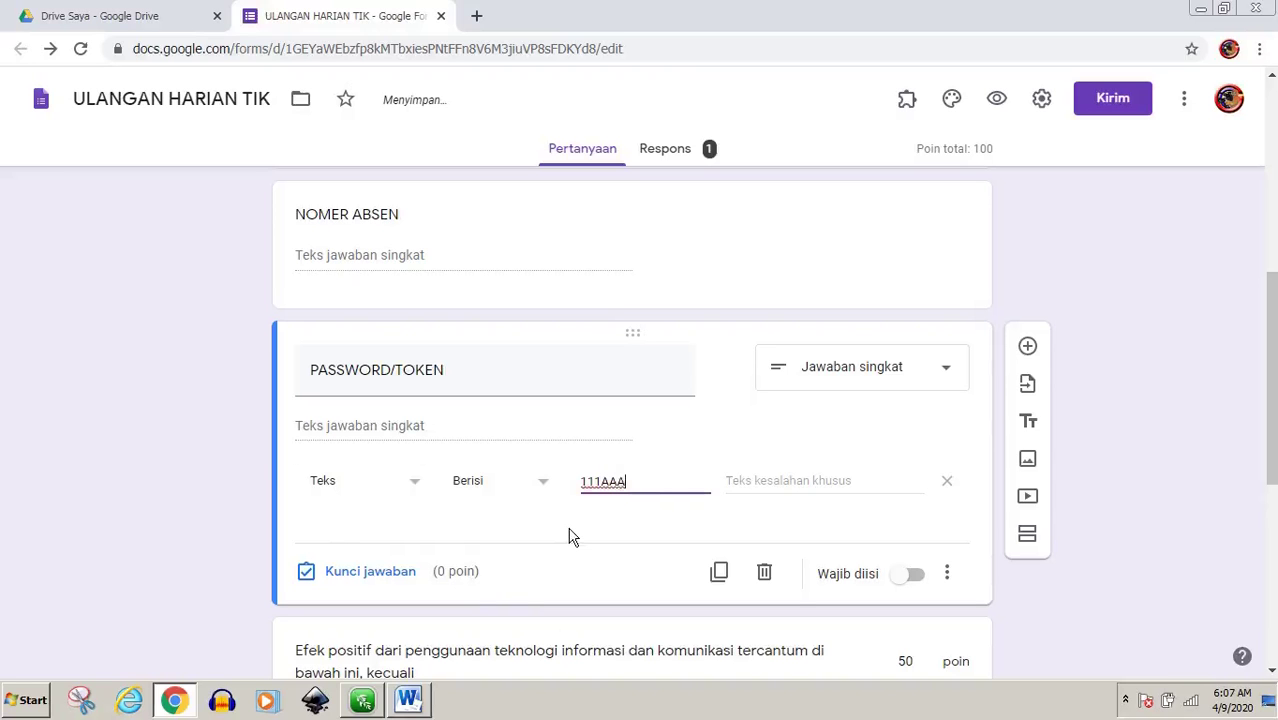
left_click(781, 481)
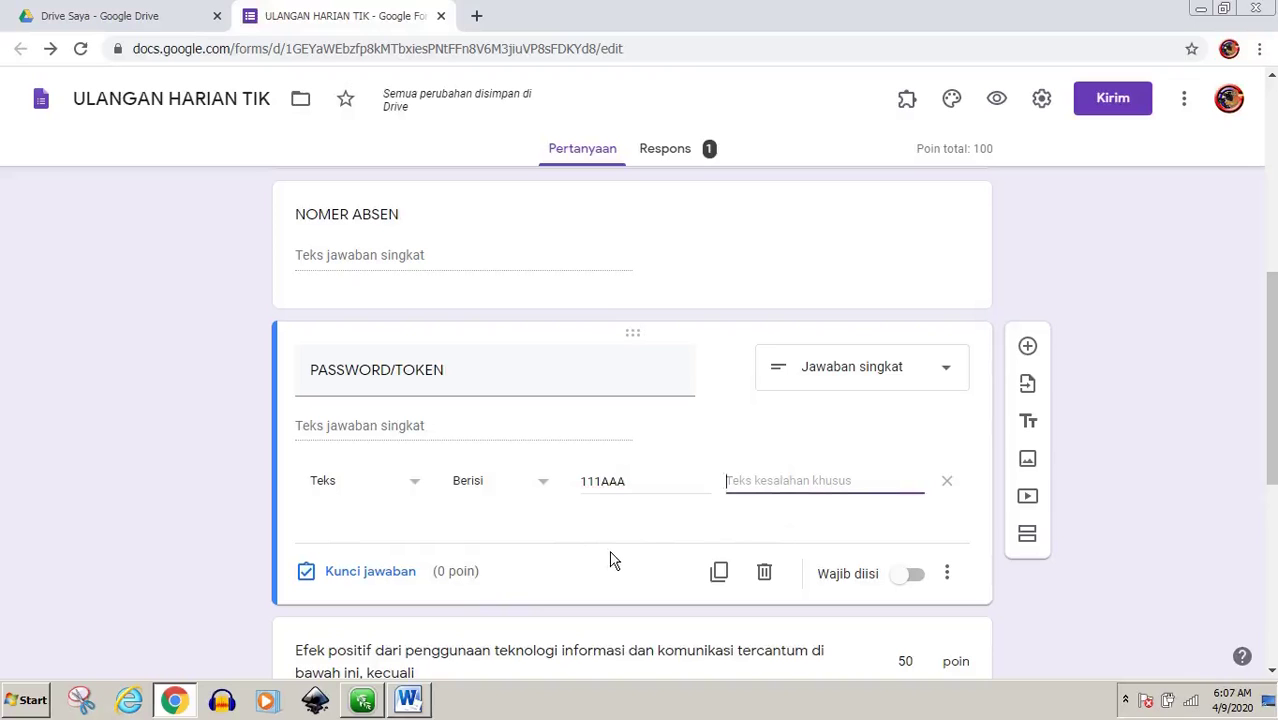
Enter the error text 'Maaf password salah' and switch on Wajib diisi for PASSWORD/TOKEN
type("Maaf passw")
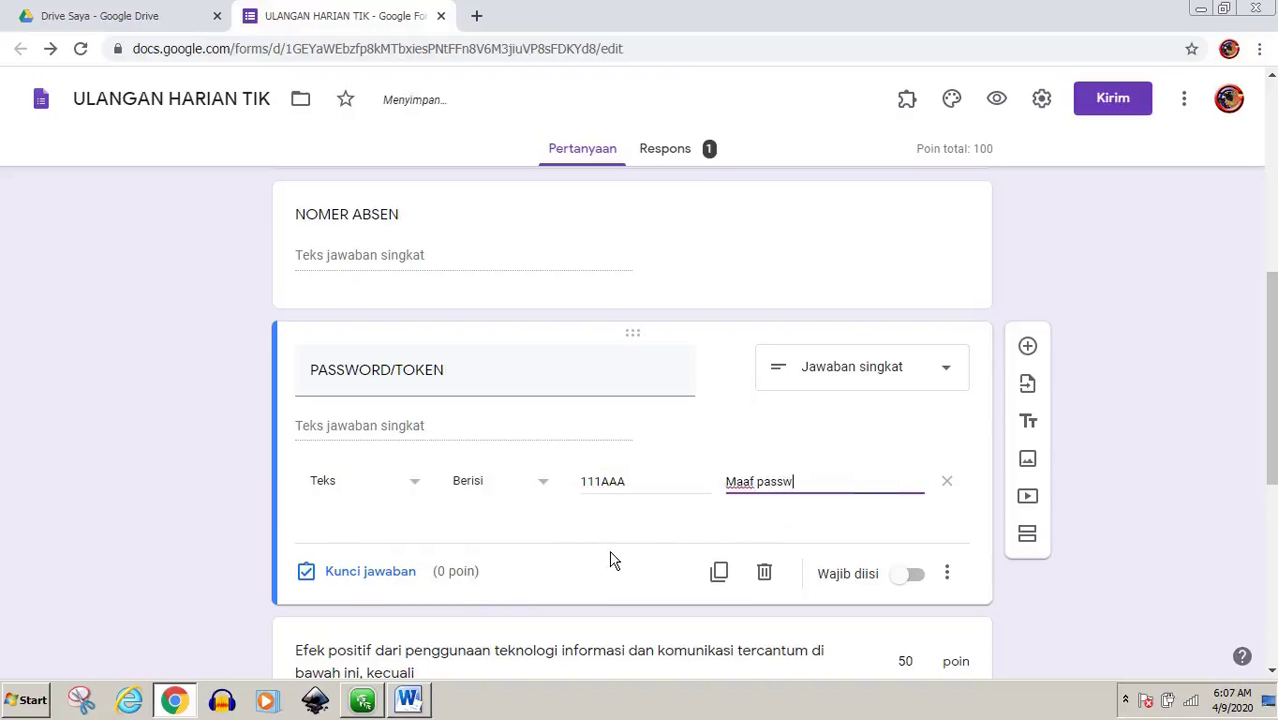
type("ord salah")
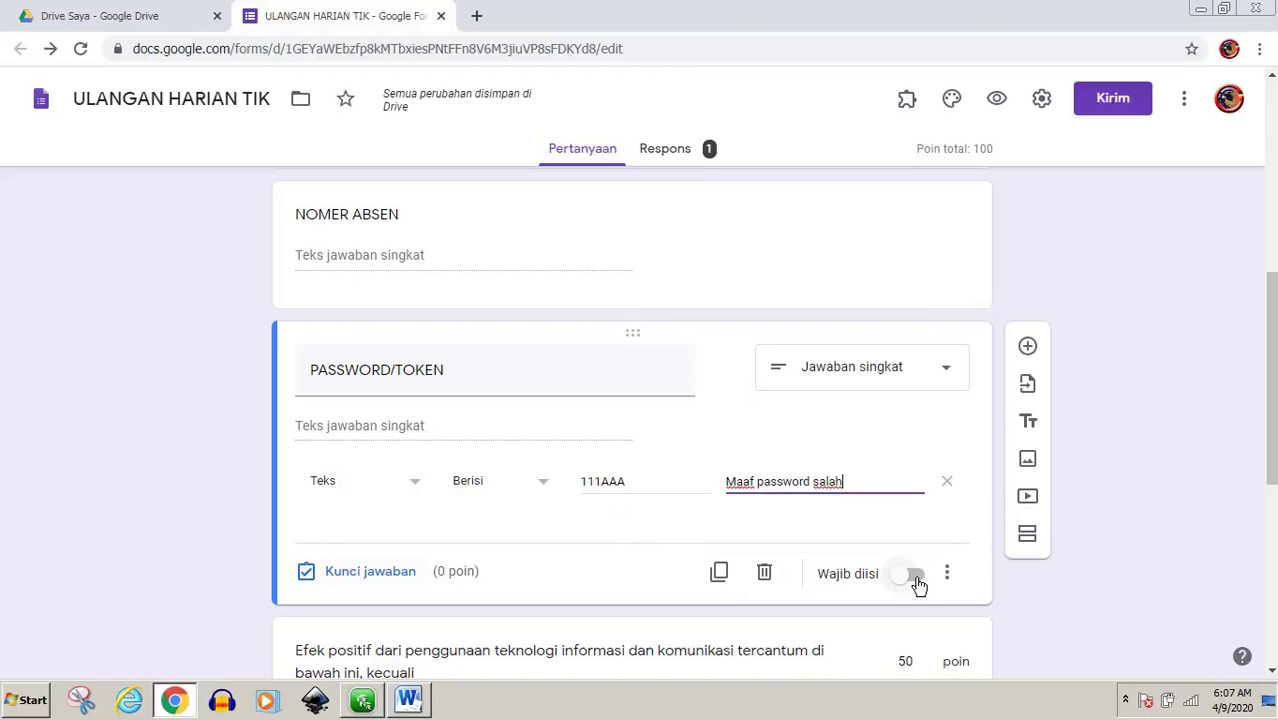
left_click(916, 580)
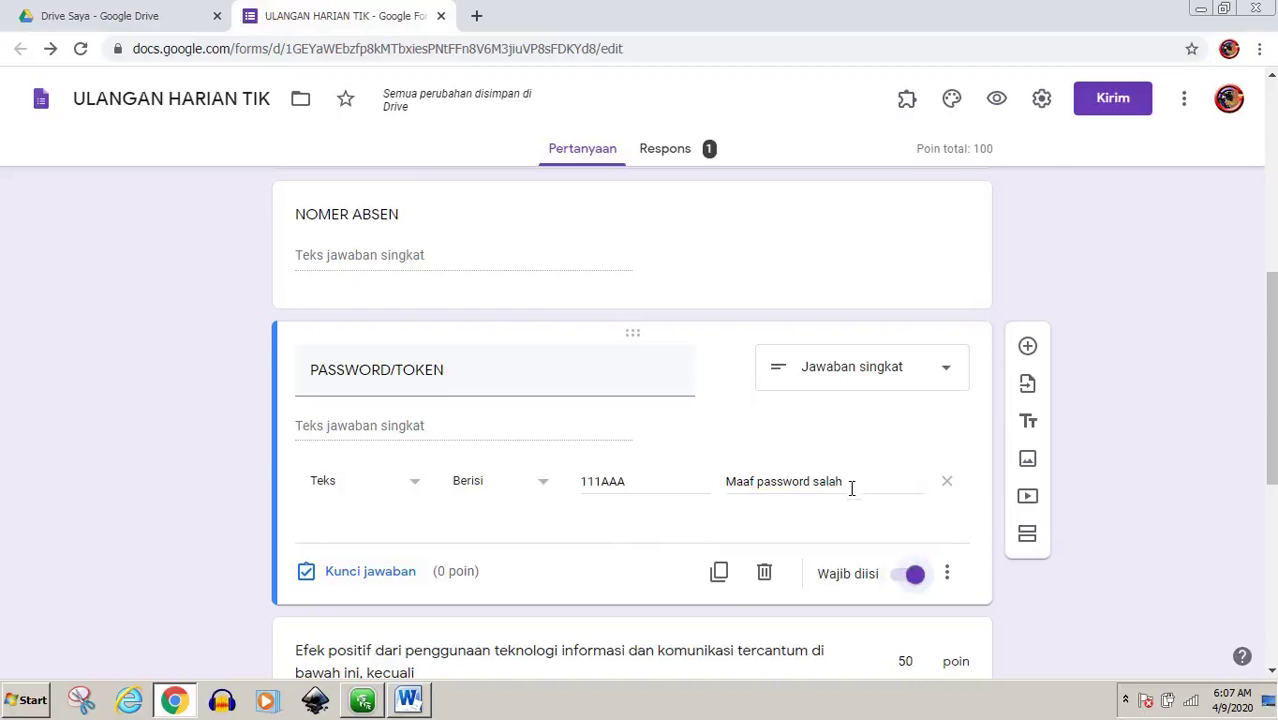
scroll(851, 500, "down", 4)
scroll(853, 510, "up", 3)
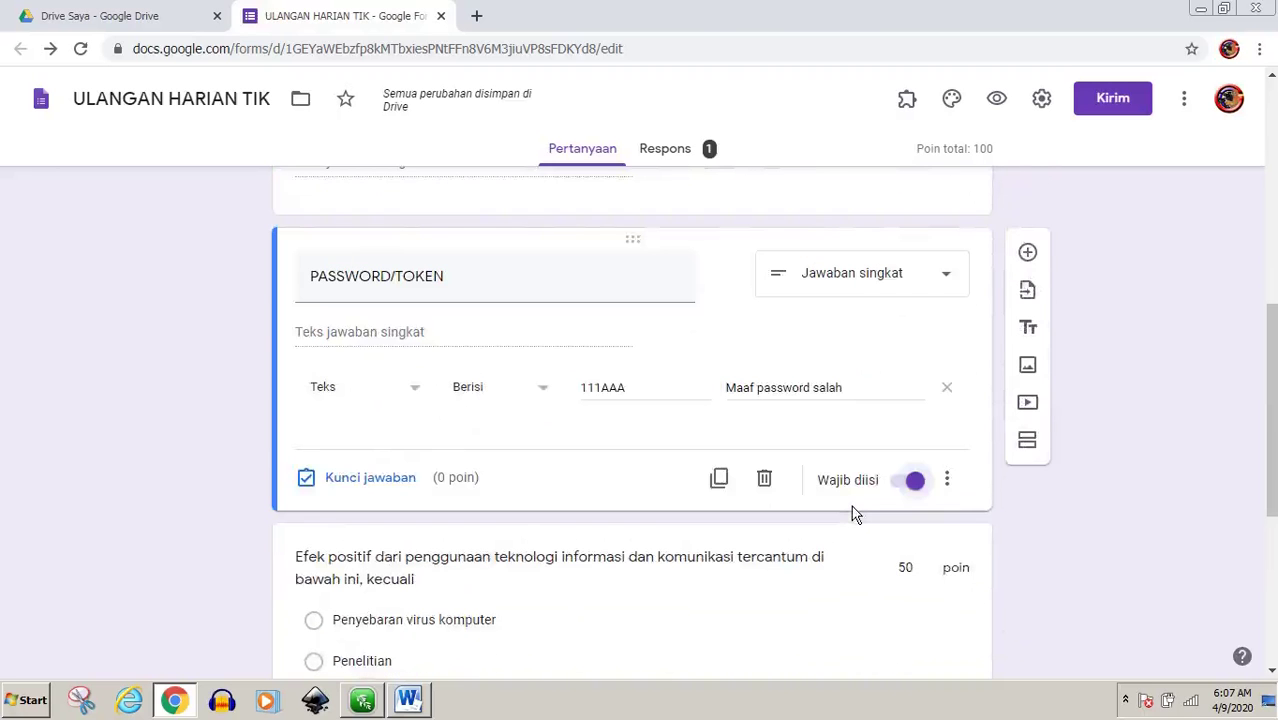
scroll(853, 512, "up", 2)
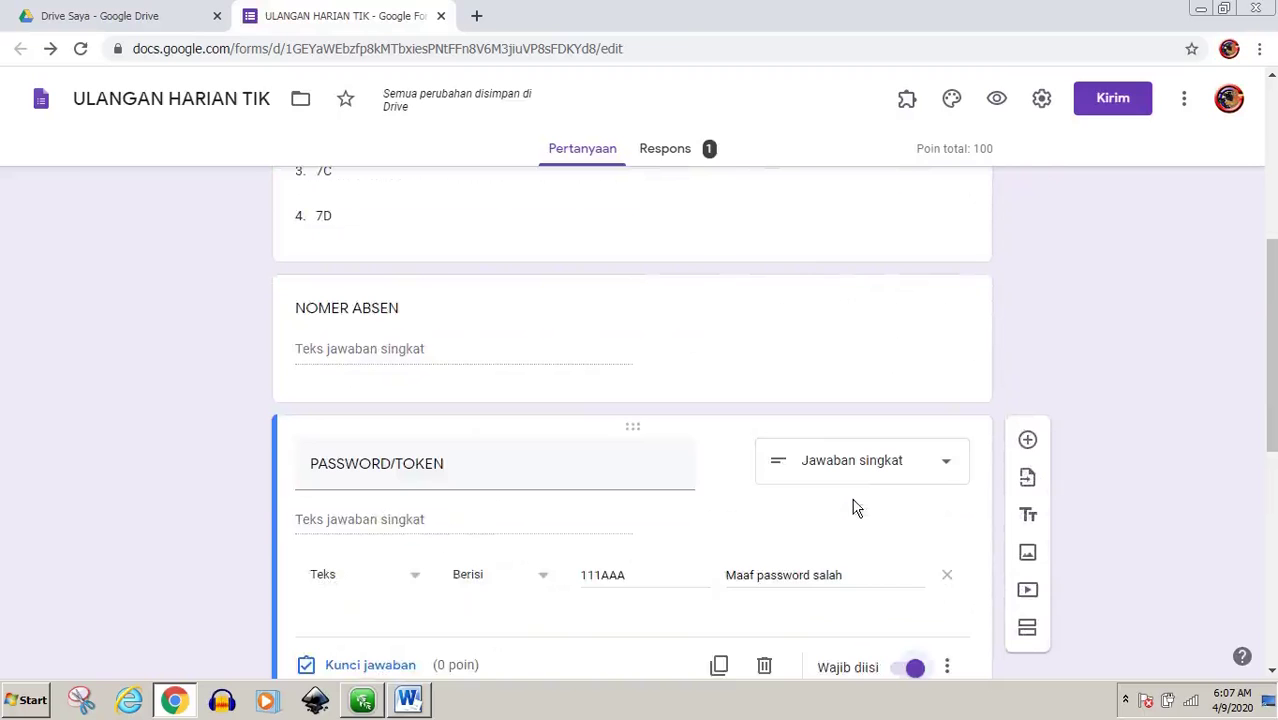
In the form preview, enter a student name, class 7A and attendance number 1
left_click(995, 101)
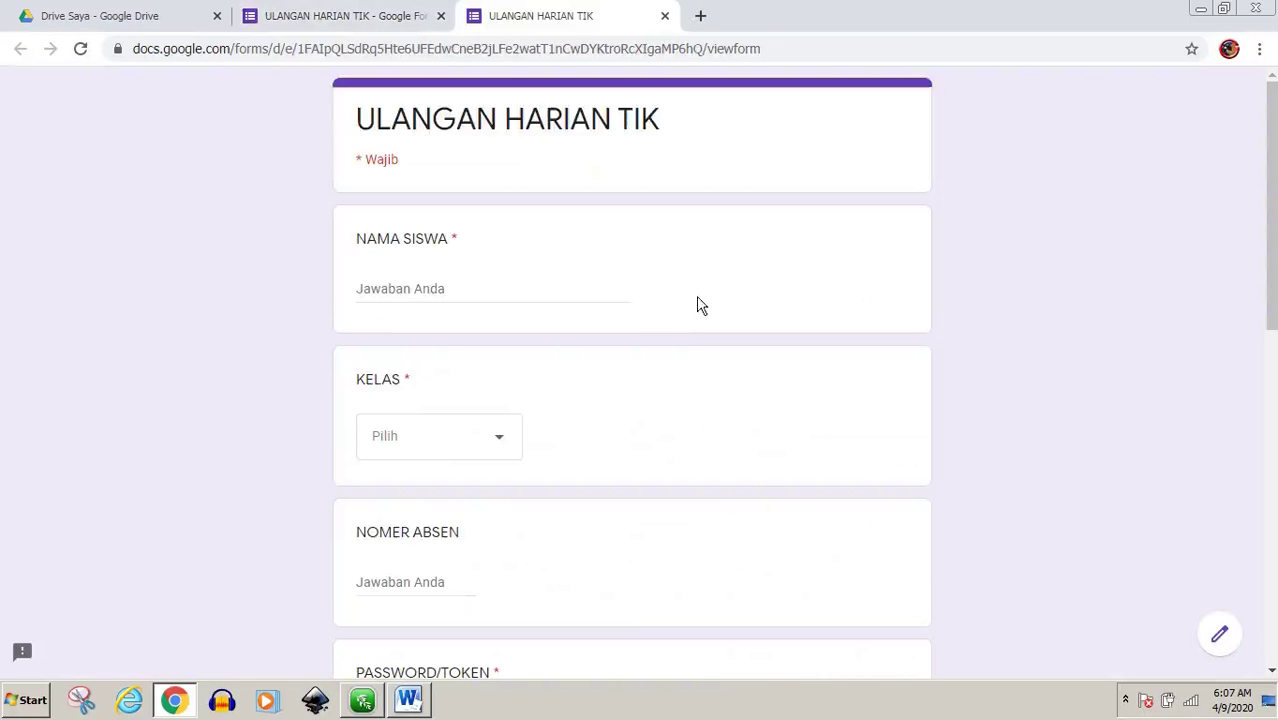
left_click(422, 286)
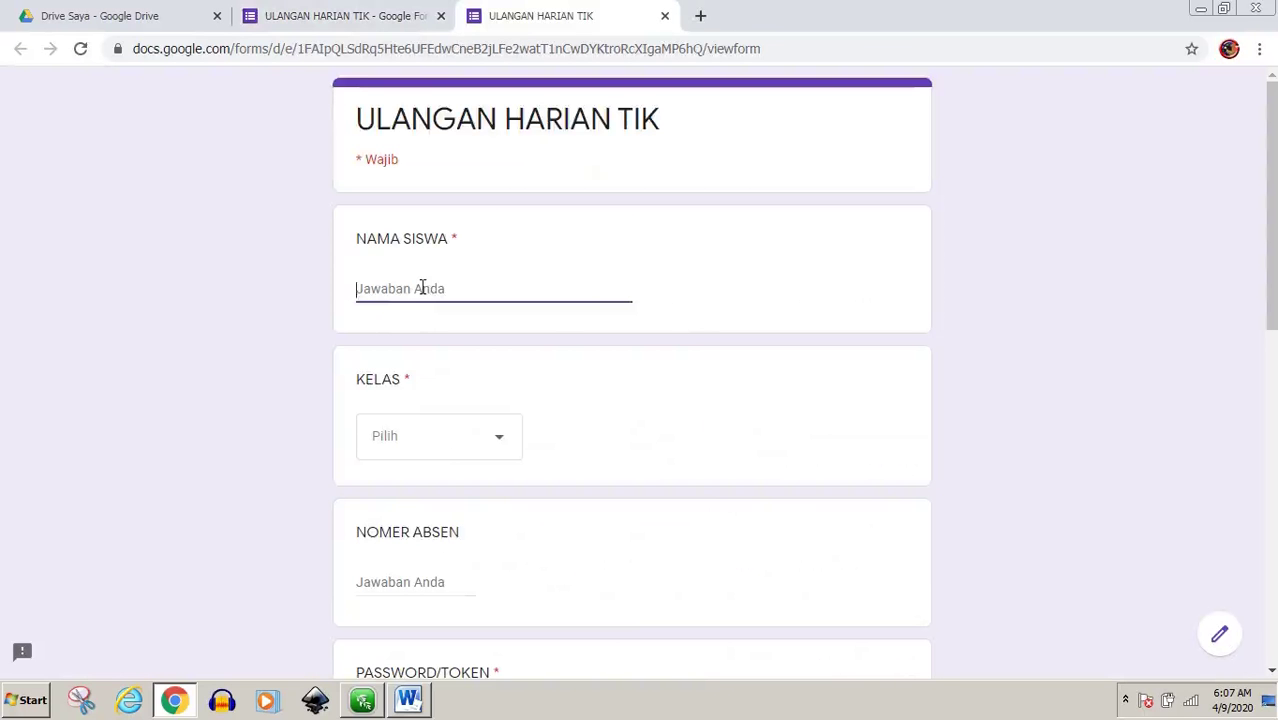
type("aan")
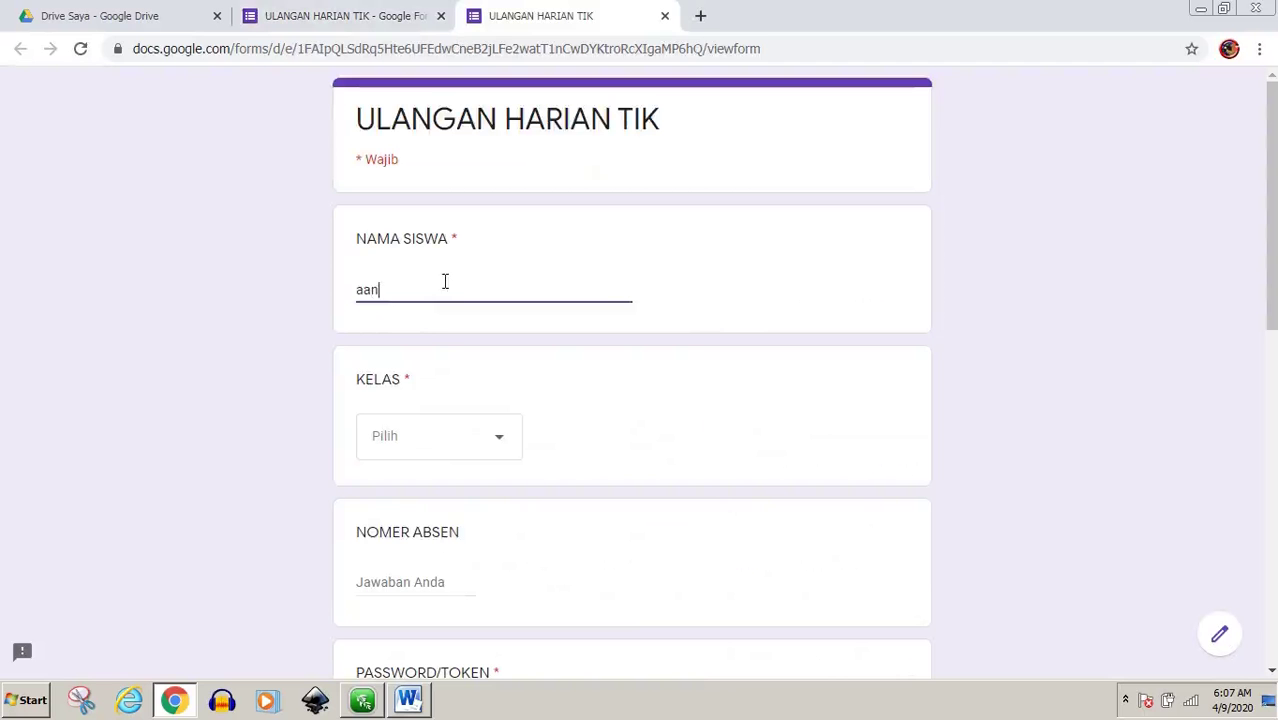
left_click(498, 445)
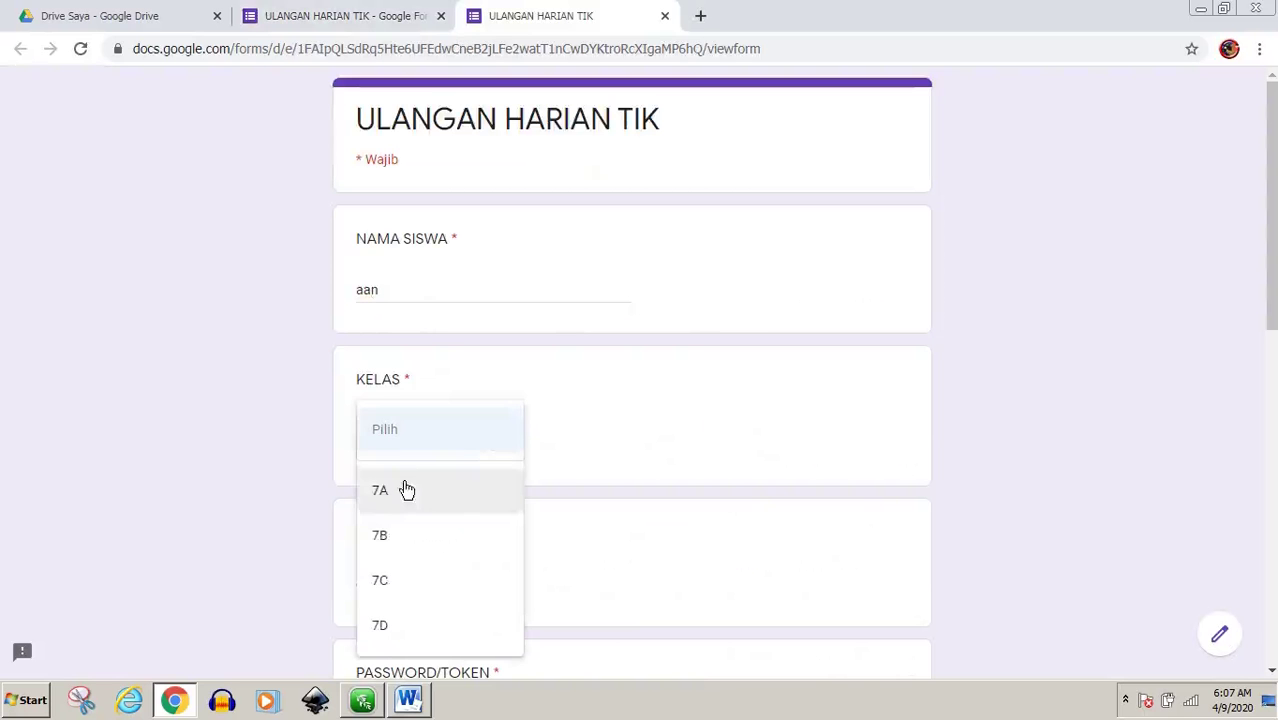
left_click(402, 489)
scroll(550, 510, "down", 1)
scroll(558, 512, "down", 2)
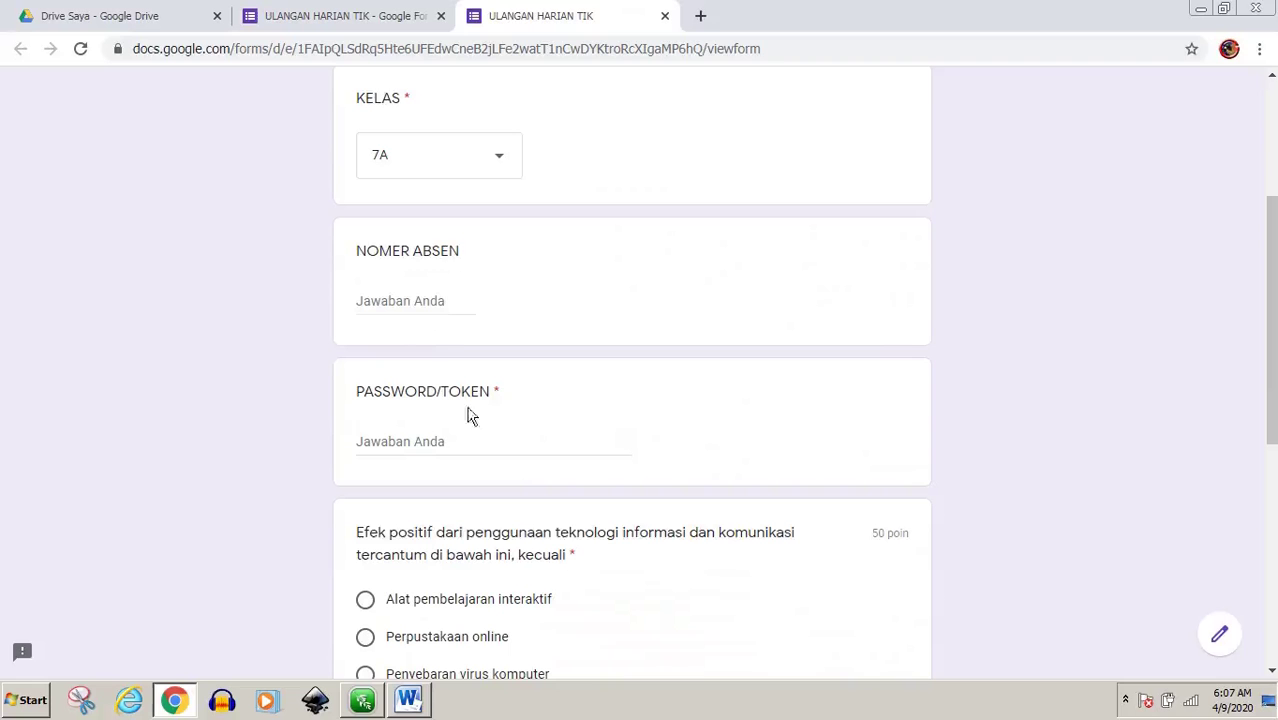
left_click(418, 300)
type("1")
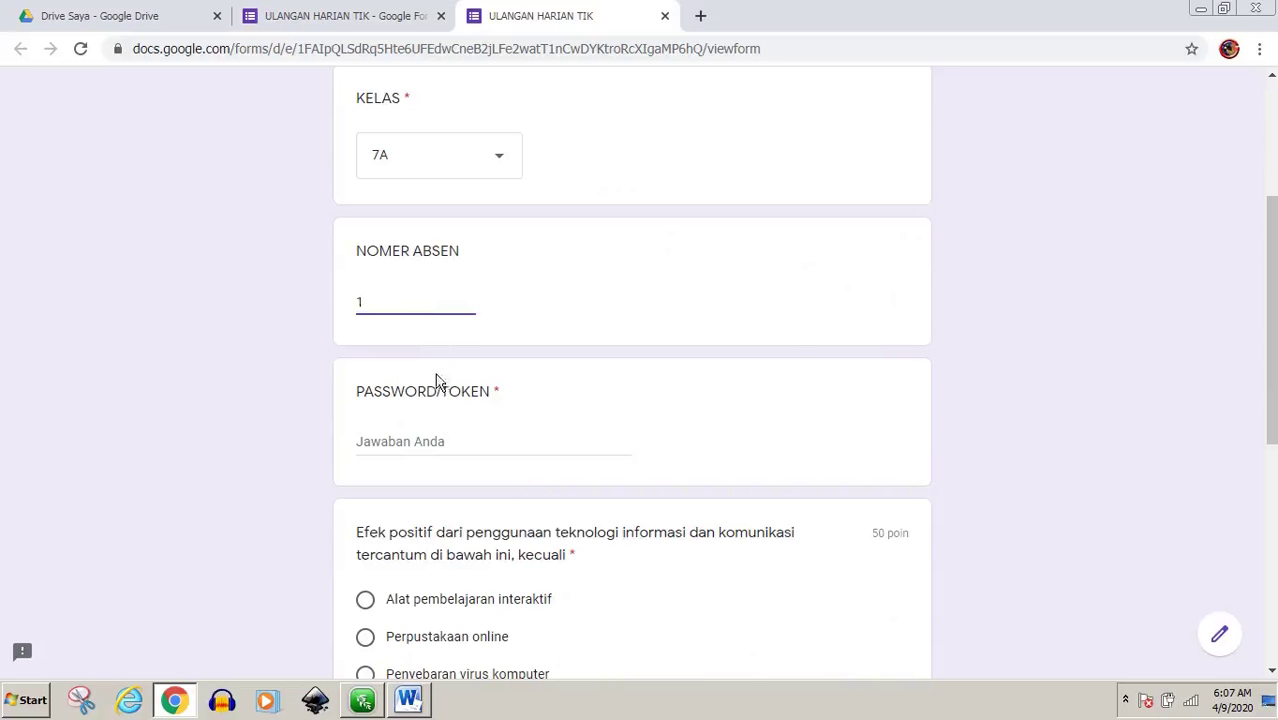
Enter the wrong token aaa111 in PASSWORD/TOKEN to trigger 'Maaf password salah'
left_click(431, 441)
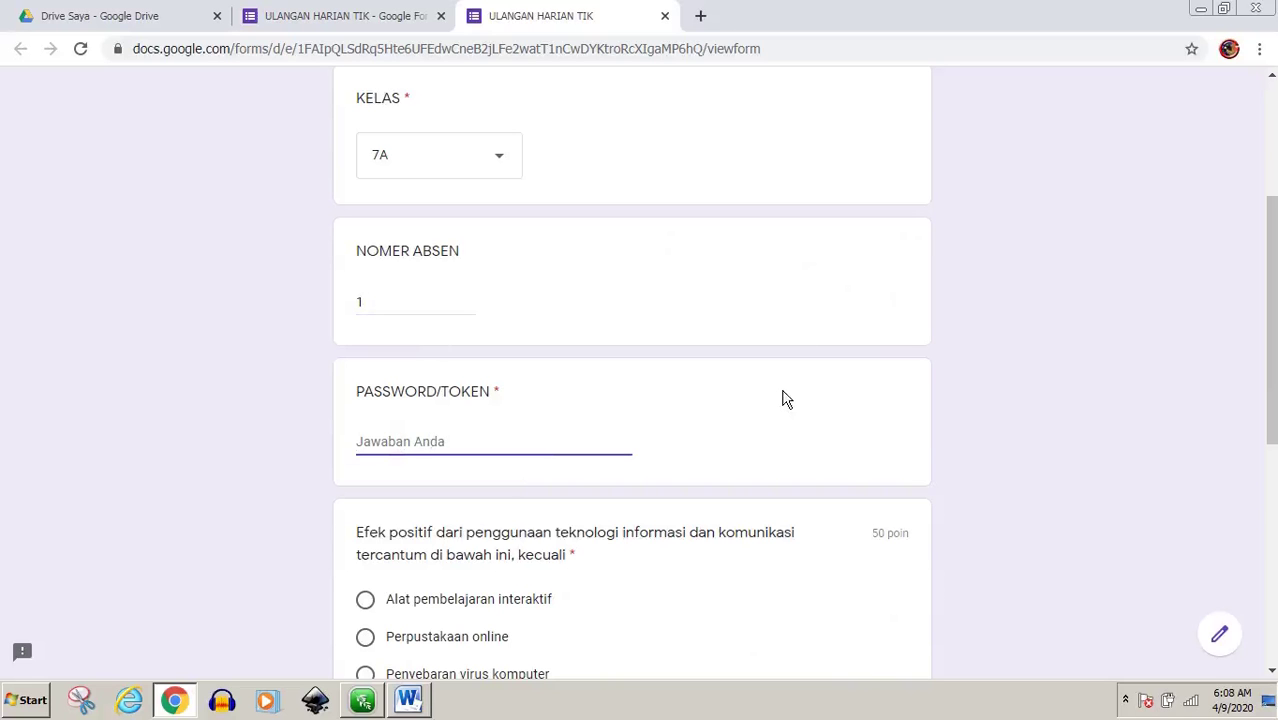
type("aaa111")
scroll(785, 399, "down", 1)
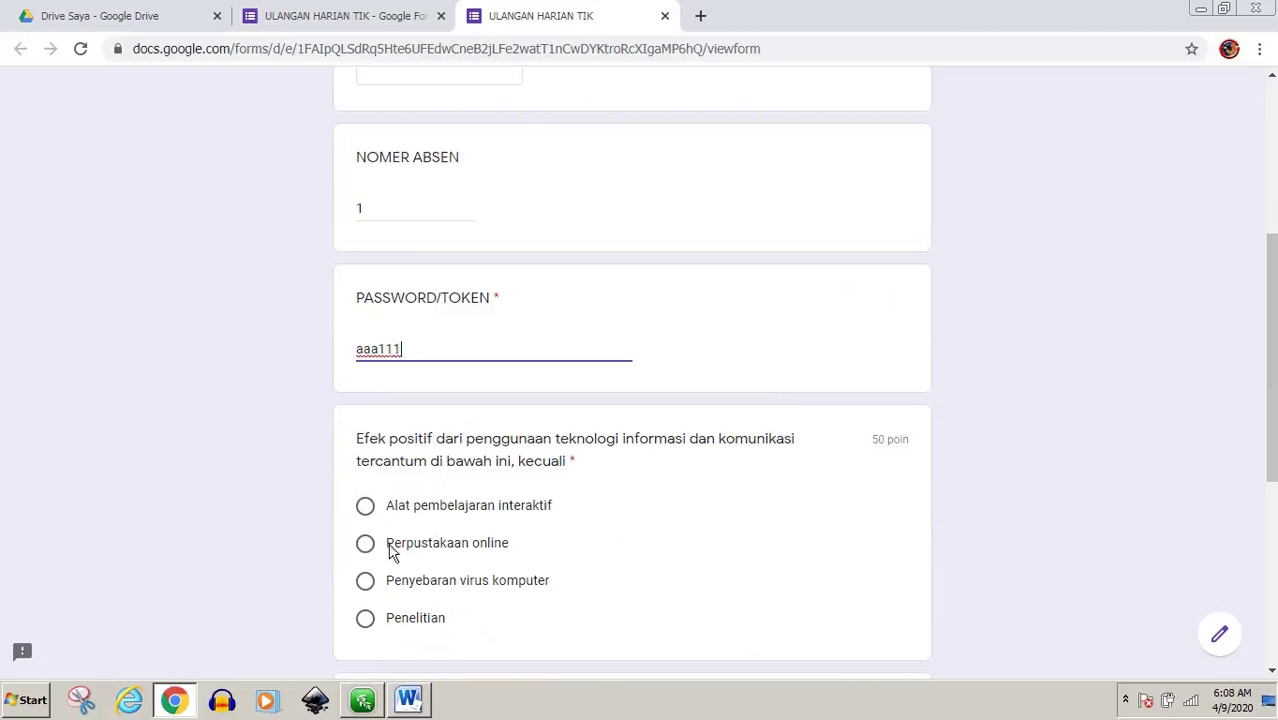
left_click(371, 589)
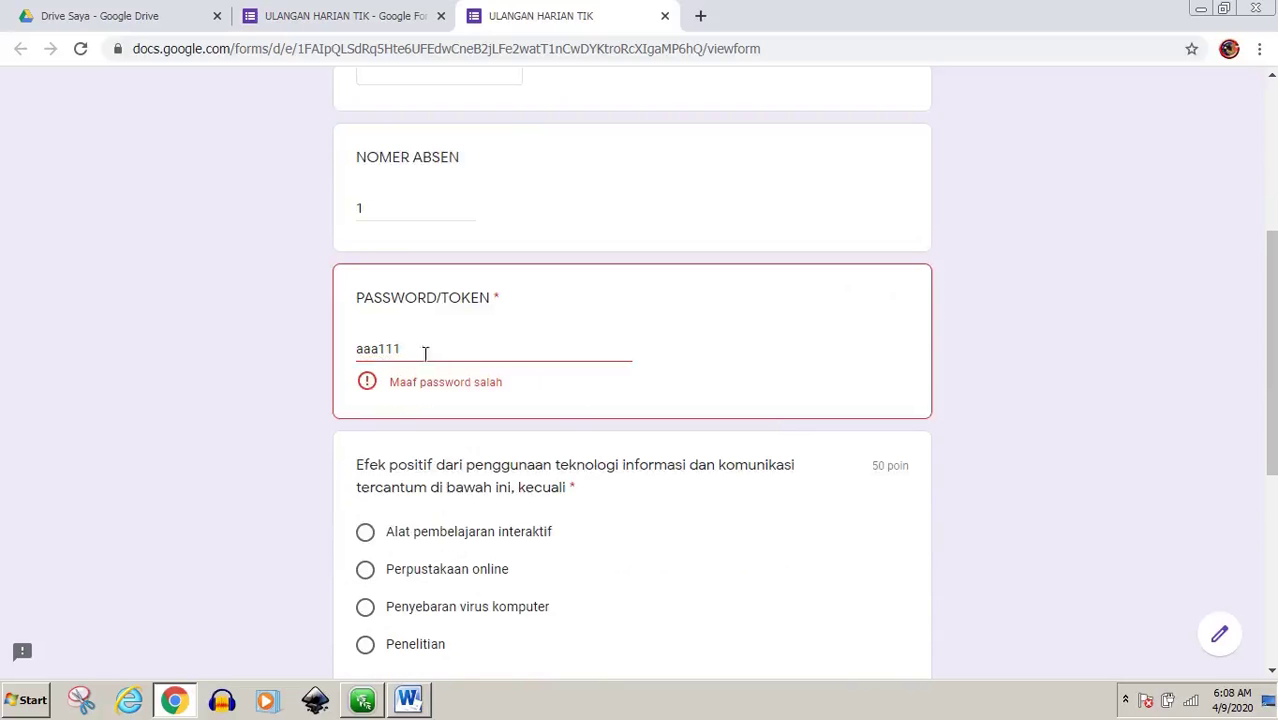
left_click_drag(418, 349, 351, 354)
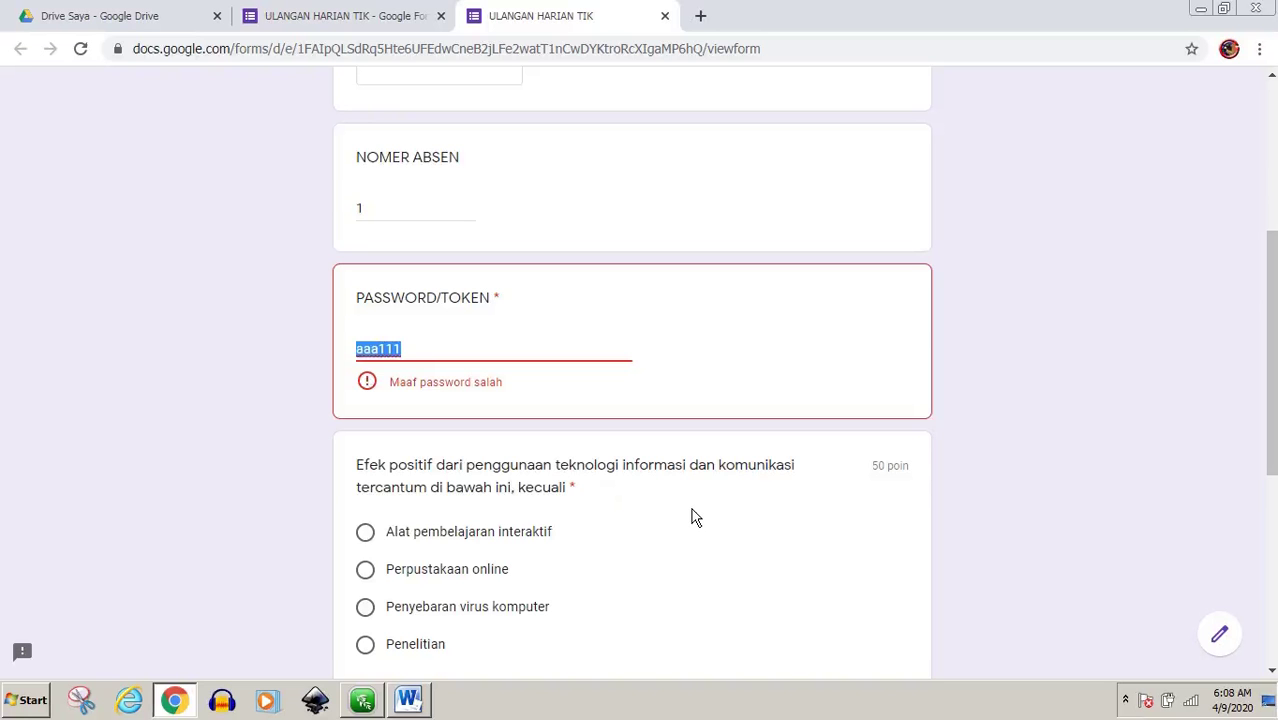
type("111AAA")
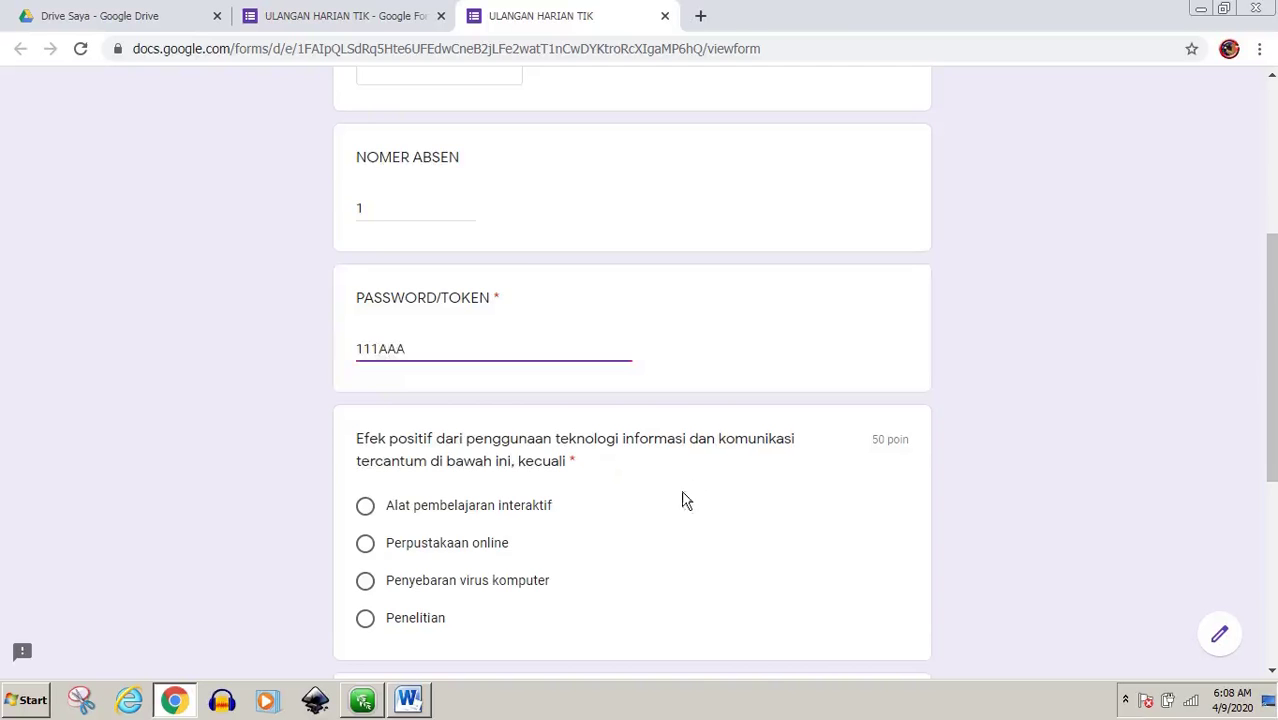
scroll(682, 499, "down", 2)
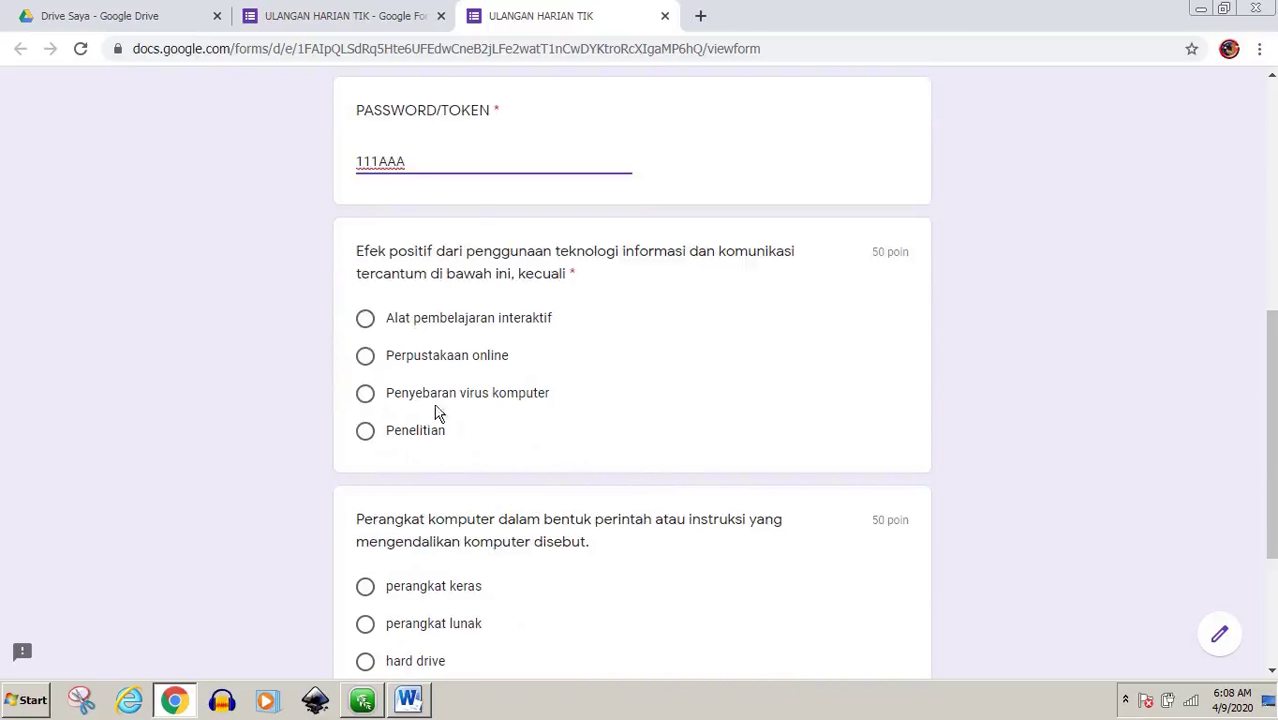
scroll(507, 418, "up", 1)
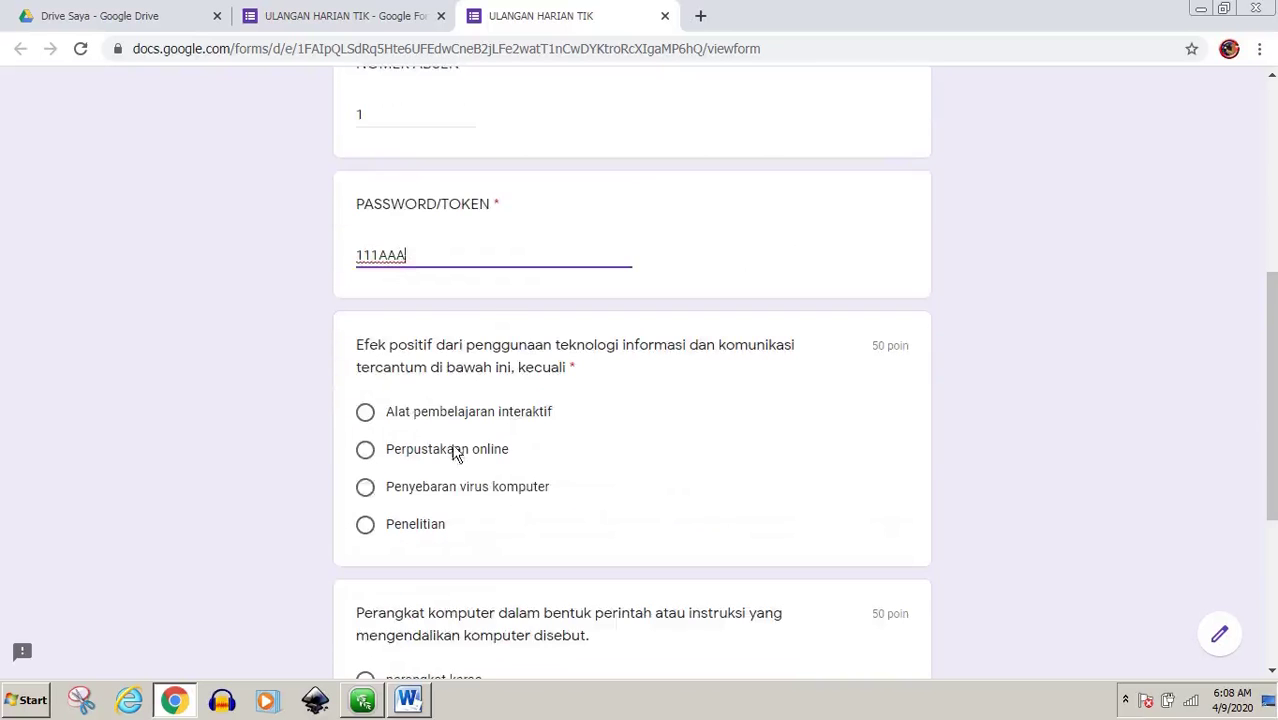
Answer Penyebaran virus komputer and perangkat lunak, submit, and return to the editor
left_click(366, 489)
scroll(568, 491, "down", 3)
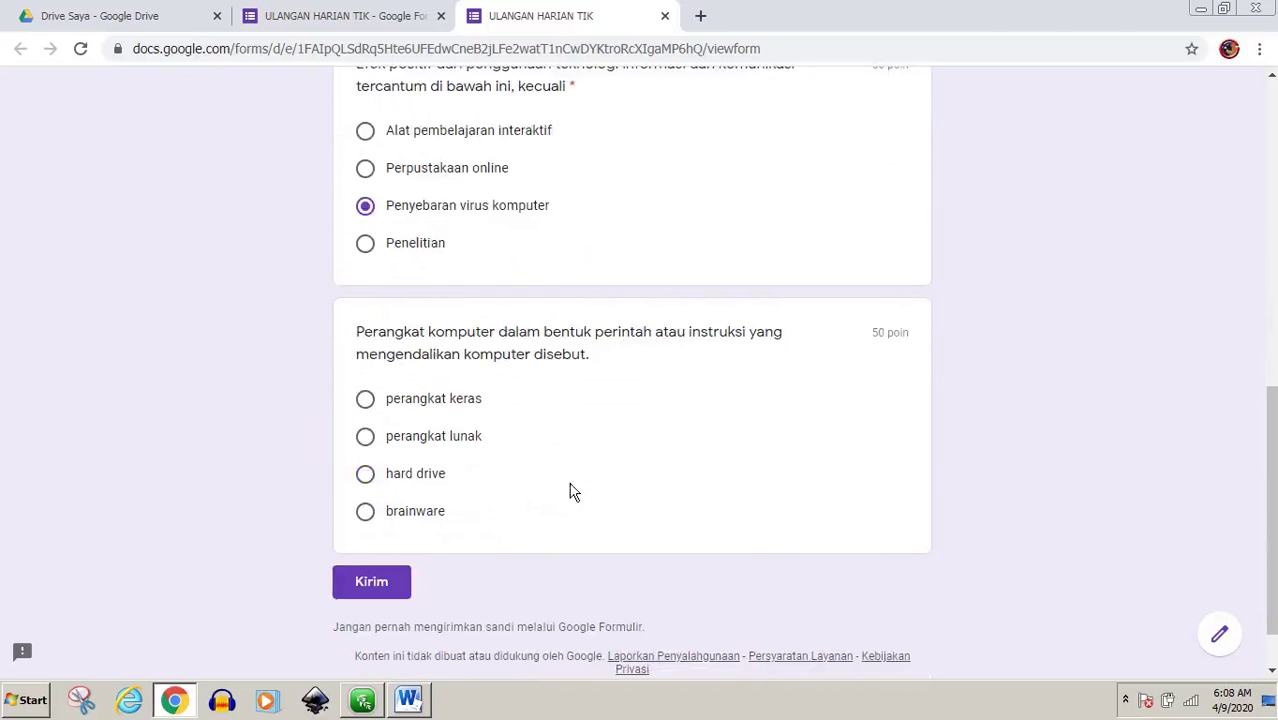
left_click(367, 437)
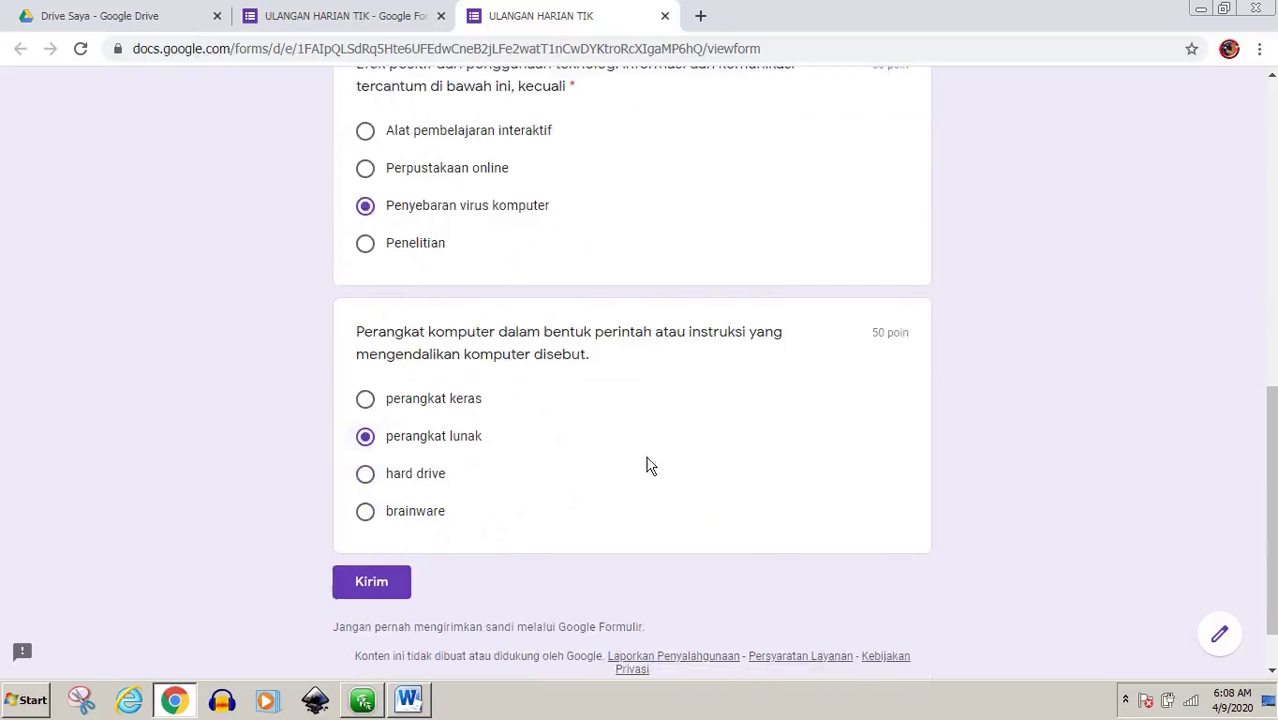
left_click(388, 592)
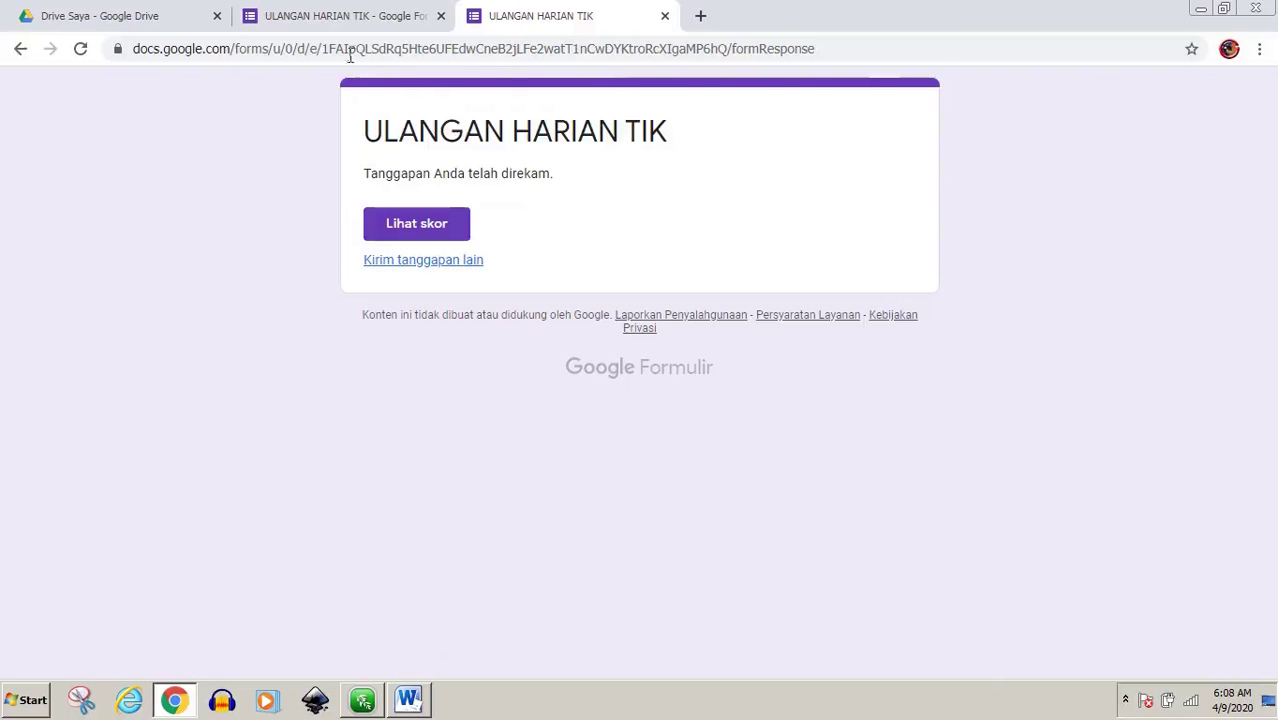
left_click(345, 25)
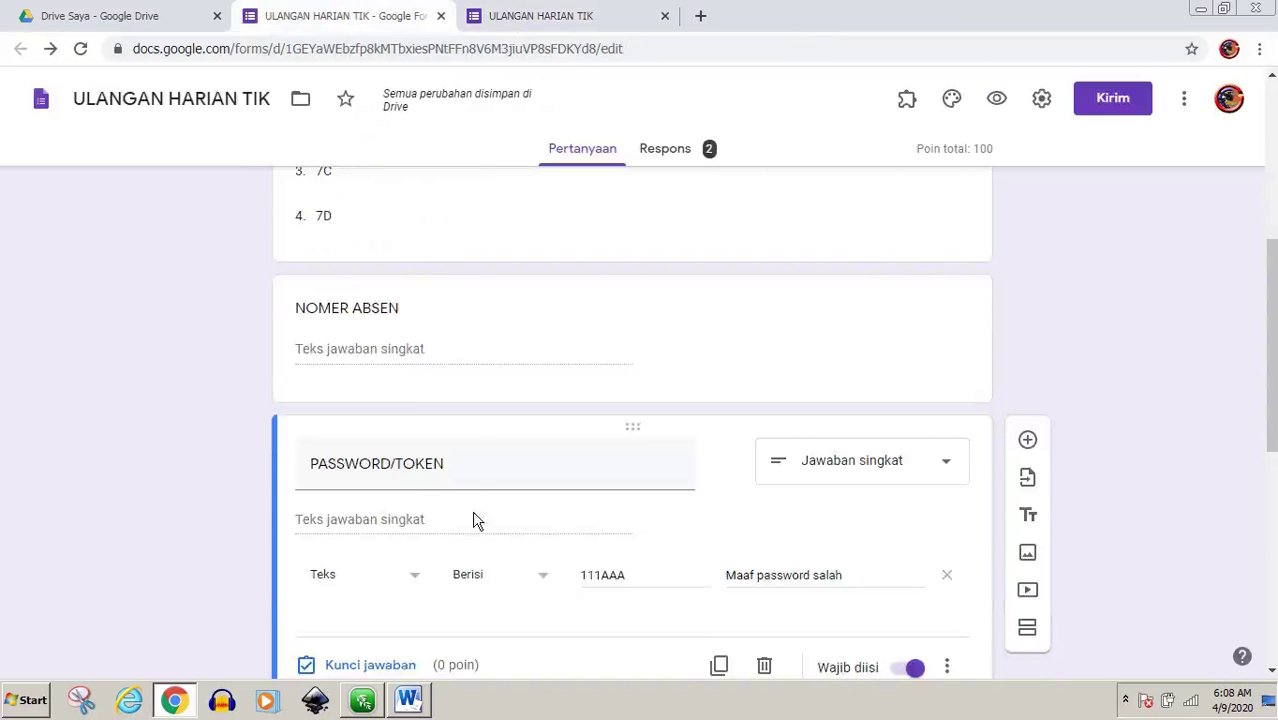
scroll(476, 520, "up", 2)
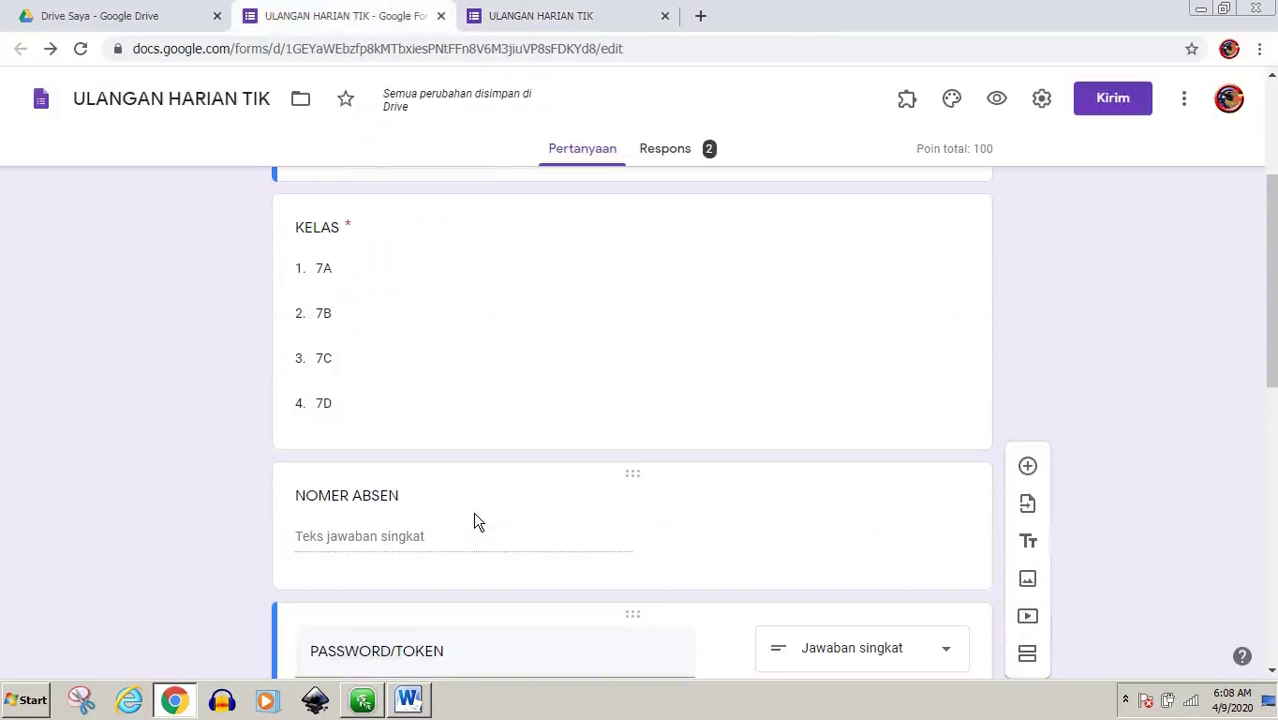